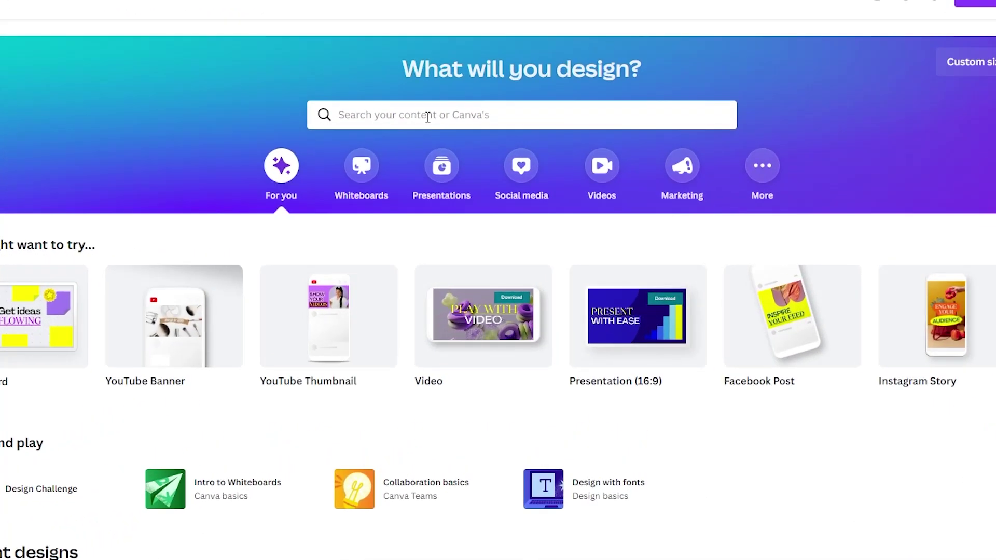
pyautogui.click(427, 117)
pyautogui.write('youtu')
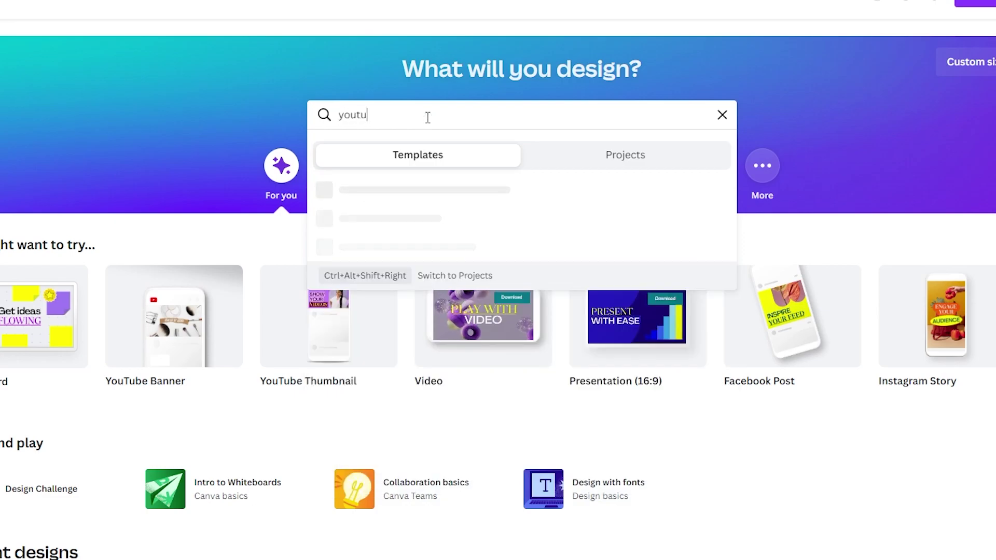
pyautogui.write('be thumbnail')
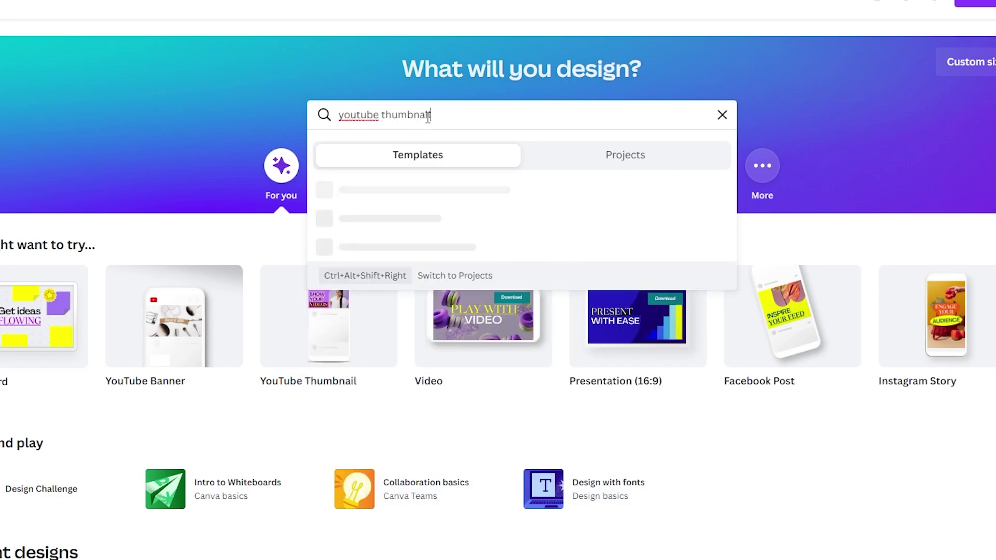
pyautogui.hotkey('ctrl', 'a')
pyautogui.write('faceb')
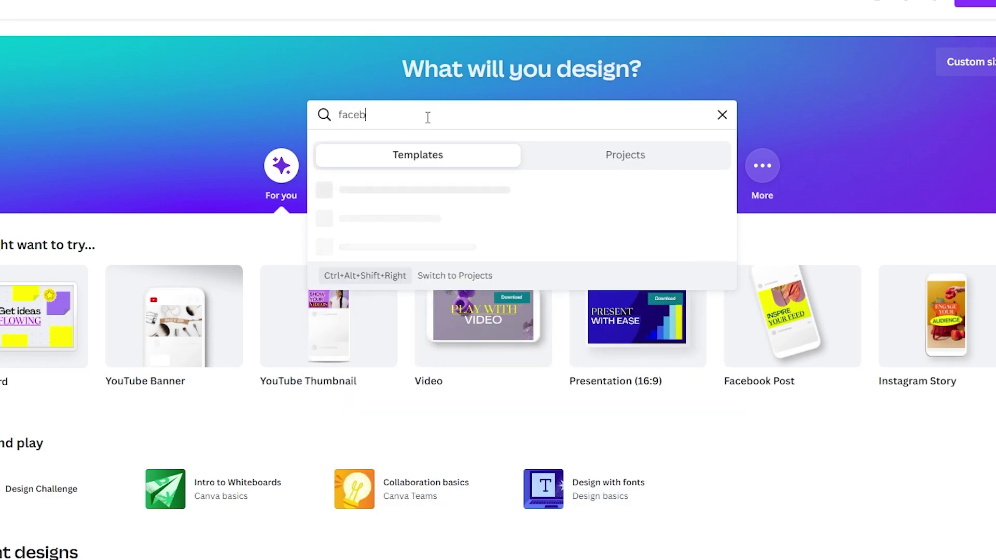
pyautogui.write('ook post')
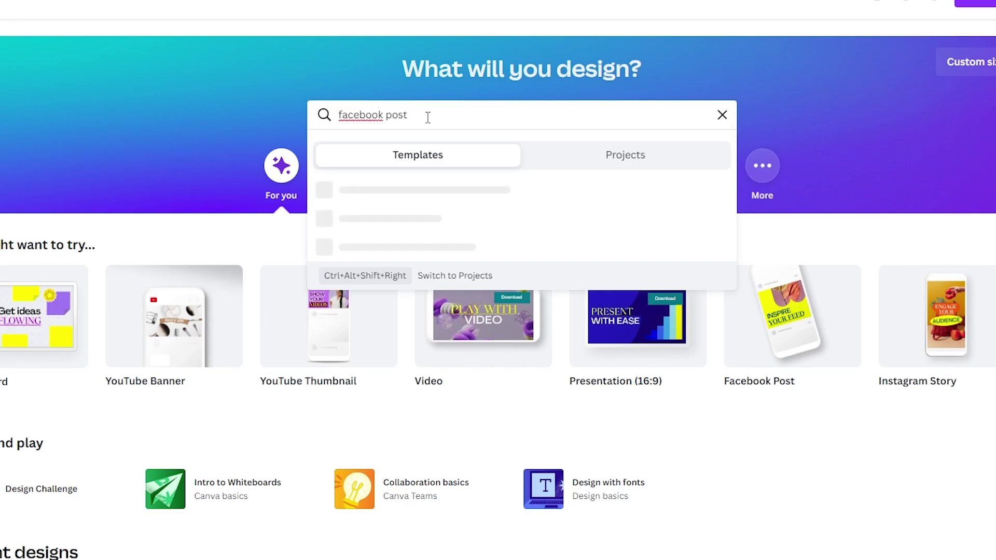
pyautogui.hotkey('ctrl', 'a')
pyautogui.press('BackSpace')
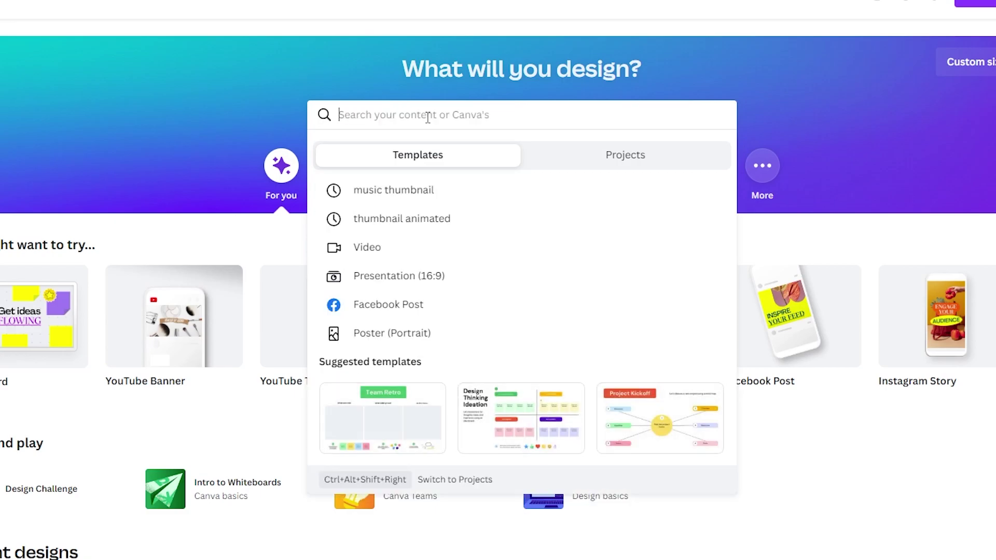
pyautogui.click(254, 421)
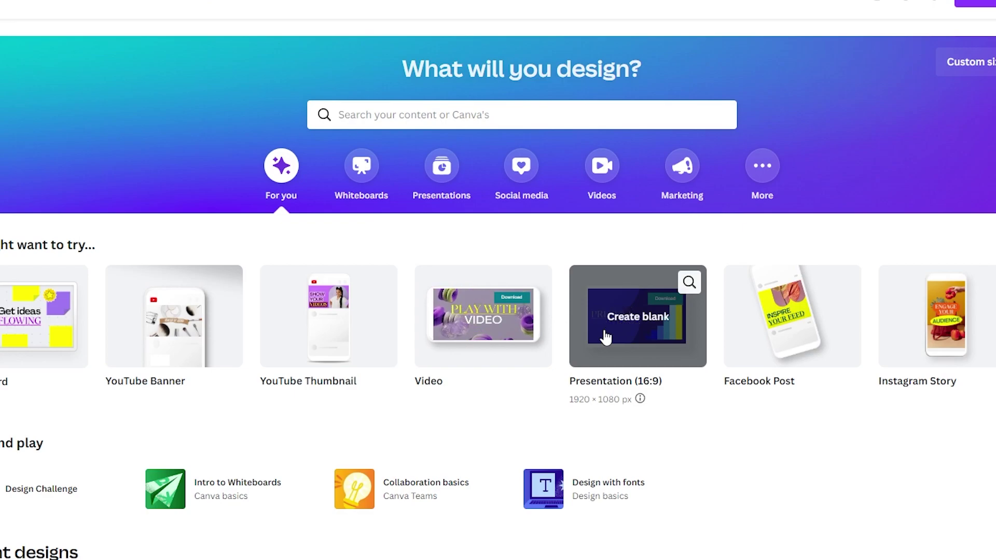
pyautogui.hscroll(5, 498, 317)
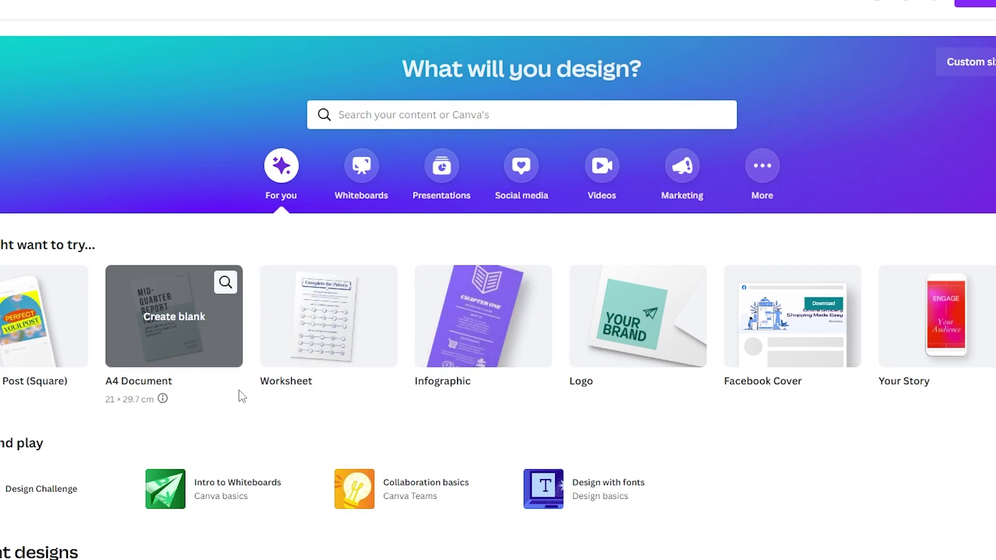
pyautogui.scroll(-15, 519, 399)
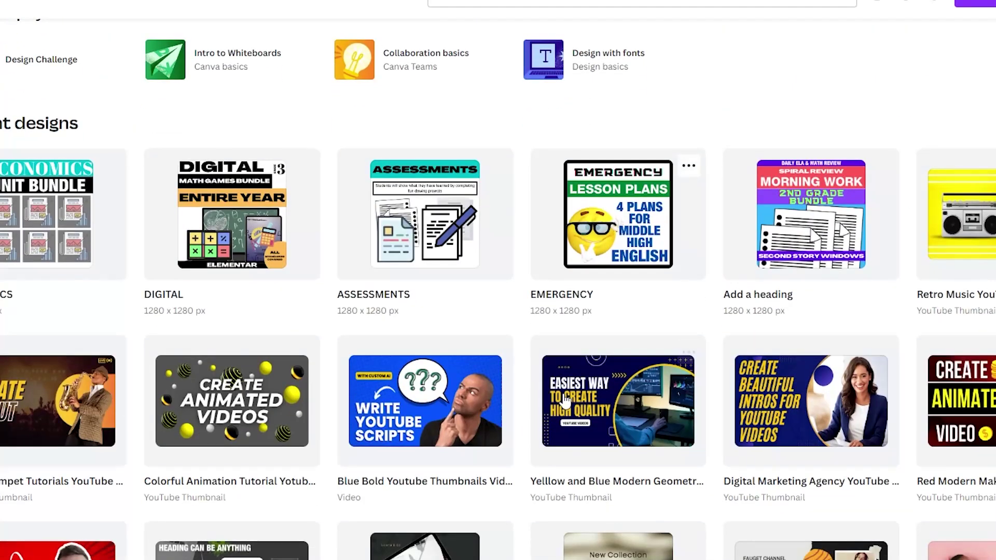
pyautogui.scroll(8, 597, 467)
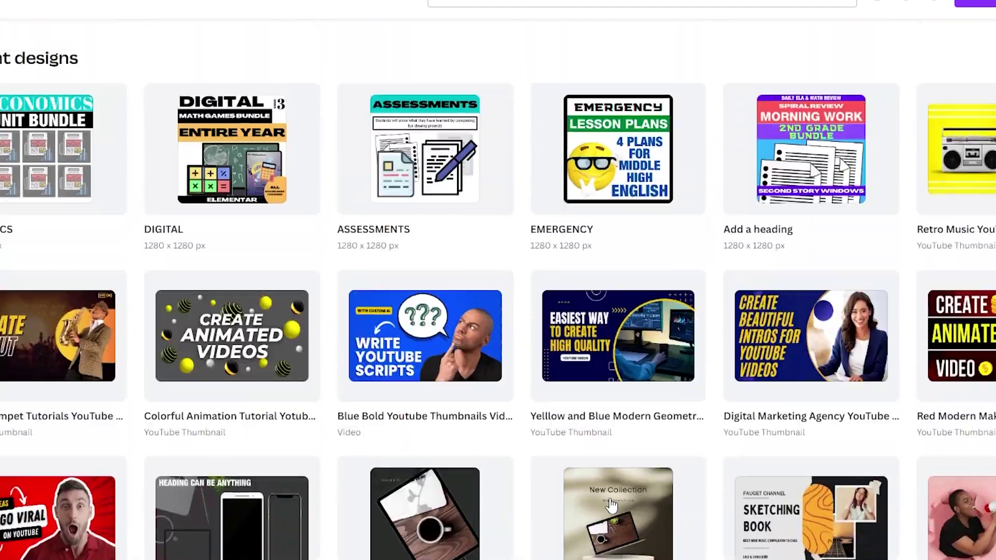
pyautogui.scroll(8, 614, 511)
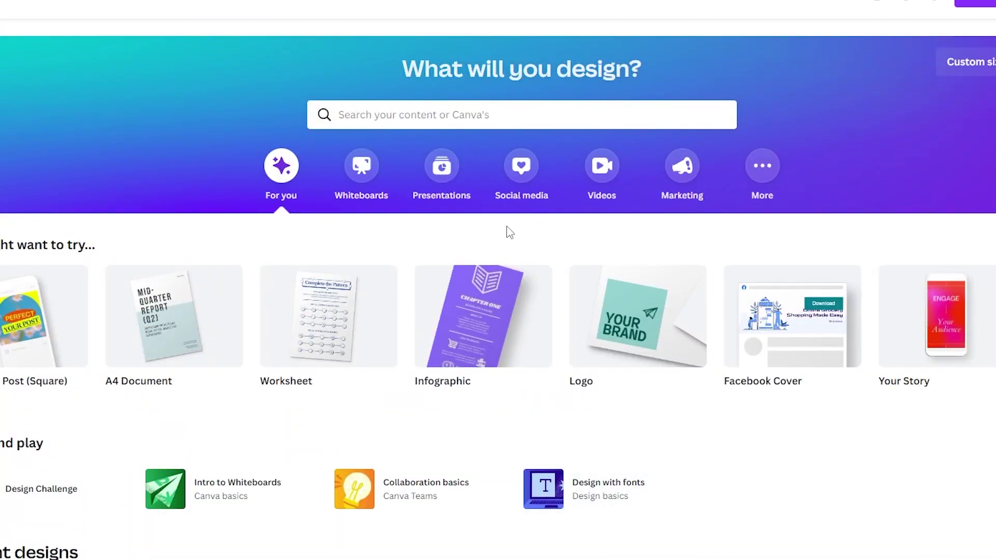
# Search the templates for "youtube thumbnails" and open the suggested YouTube Thumbnail results.
pyautogui.click(450, 119)
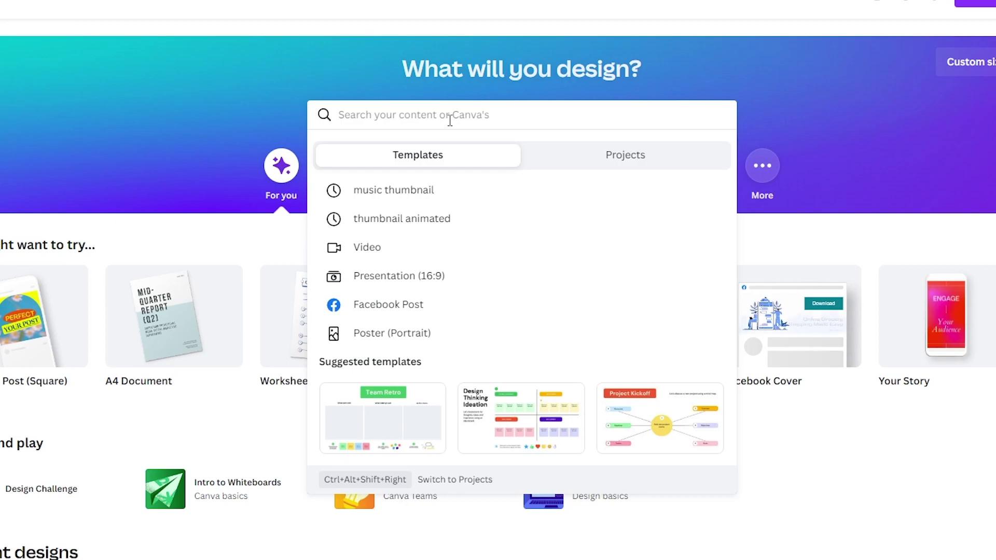
pyautogui.write('youtube')
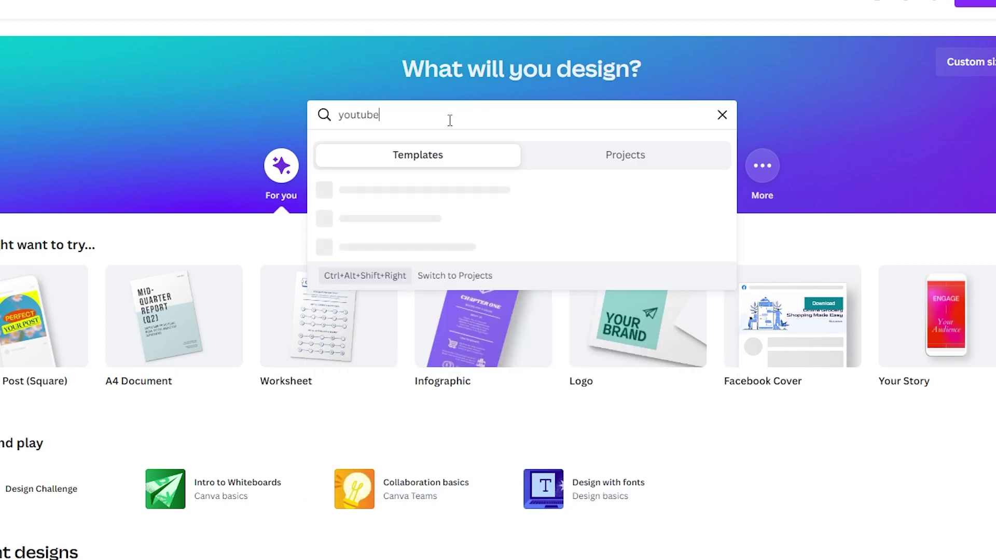
pyautogui.write(' thu')
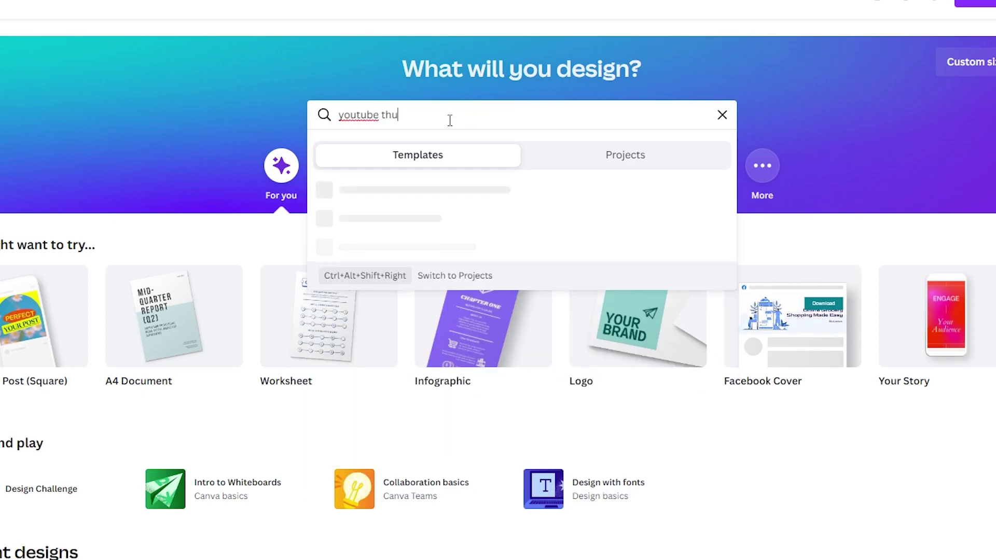
pyautogui.write('mbnails')
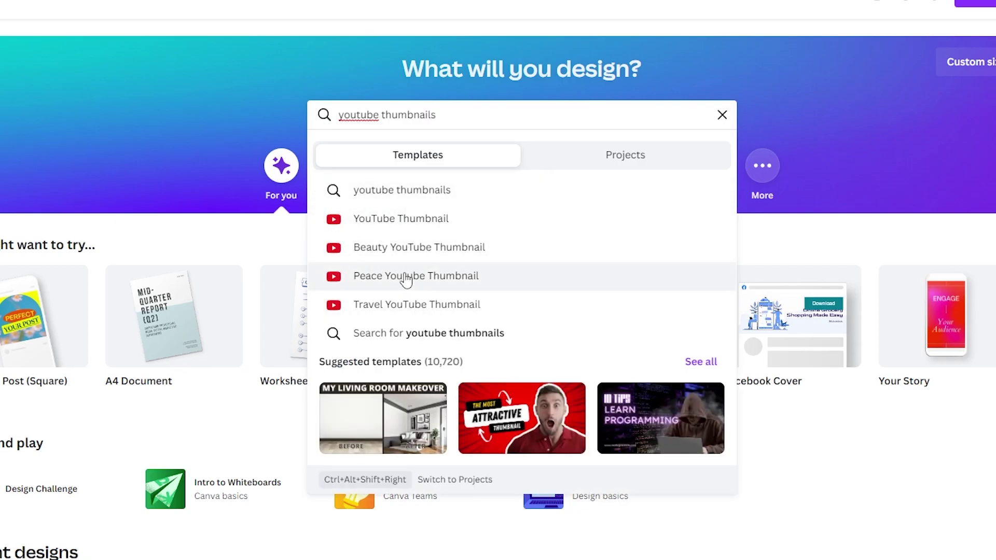
pyautogui.click(410, 226)
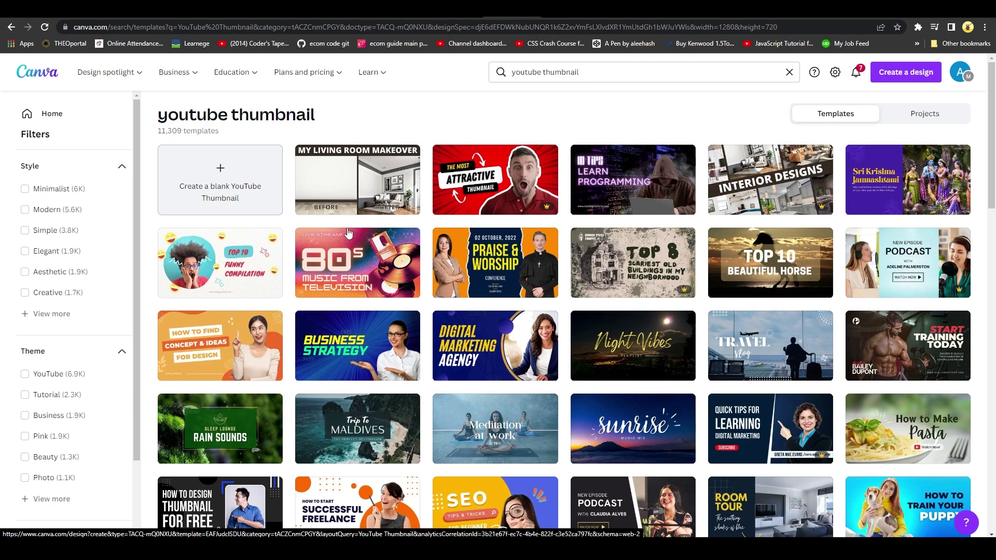
pyautogui.scroll(-2, 789, 239)
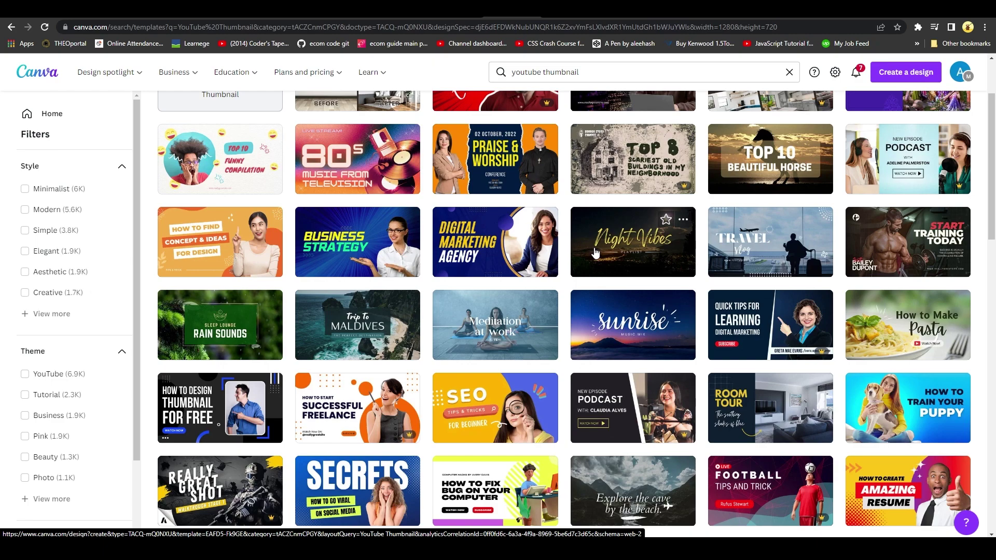
pyautogui.scroll(2, 603, 266)
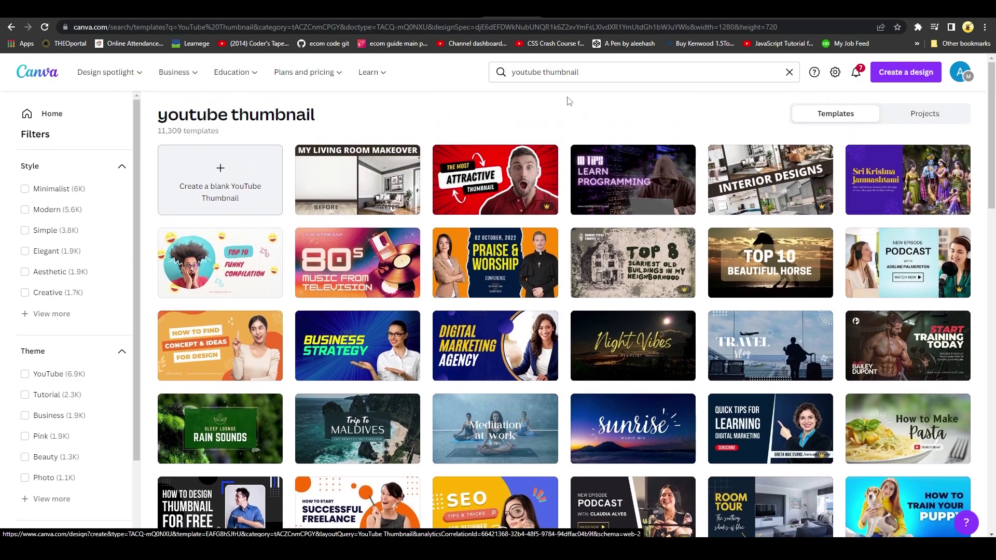
# Browse templates for "instagram post" and return to the YouTube thumbnail results.
pyautogui.click(610, 82)
pyautogui.hotkey('ctrl', 'a')
pyautogui.write('instagram post')
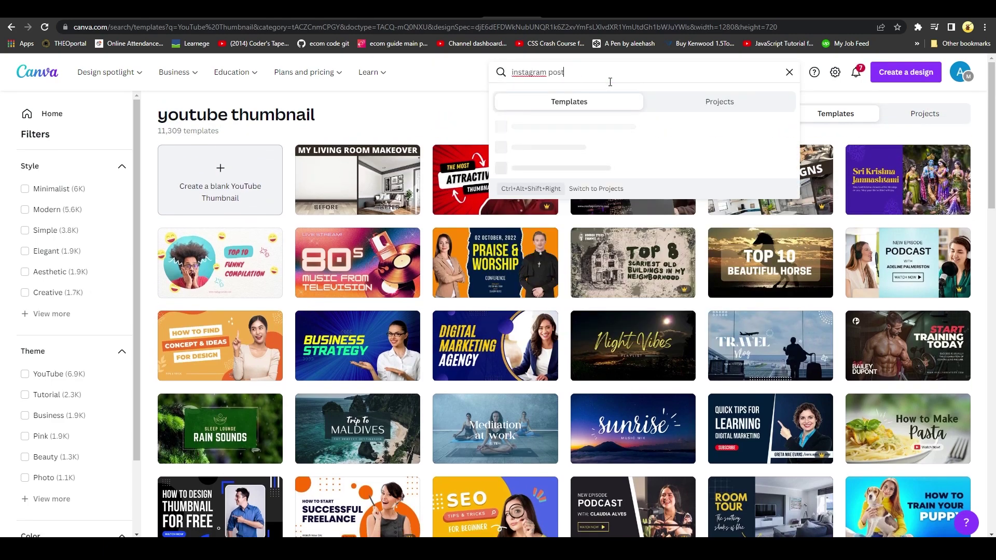
pyautogui.press('Return')
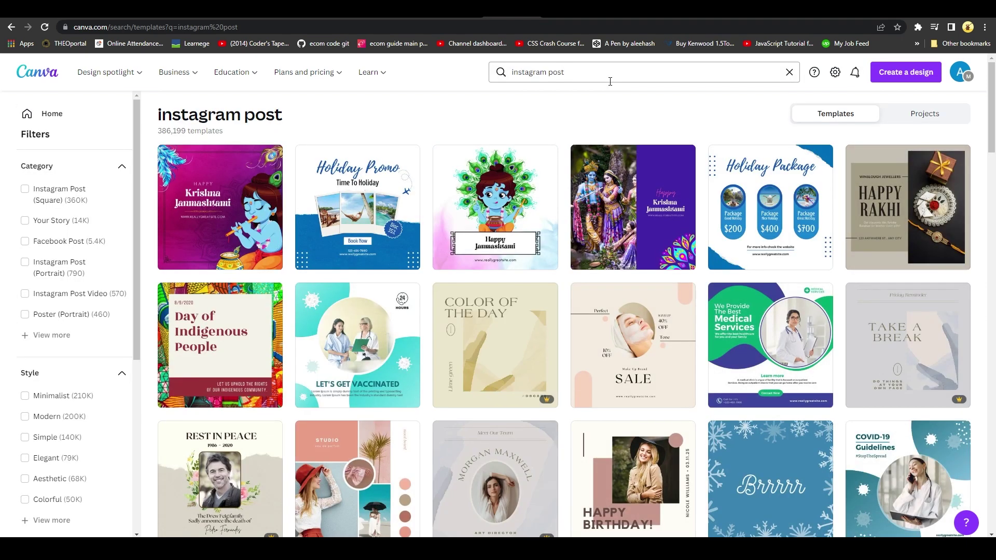
pyautogui.scroll(-12, 595, 243)
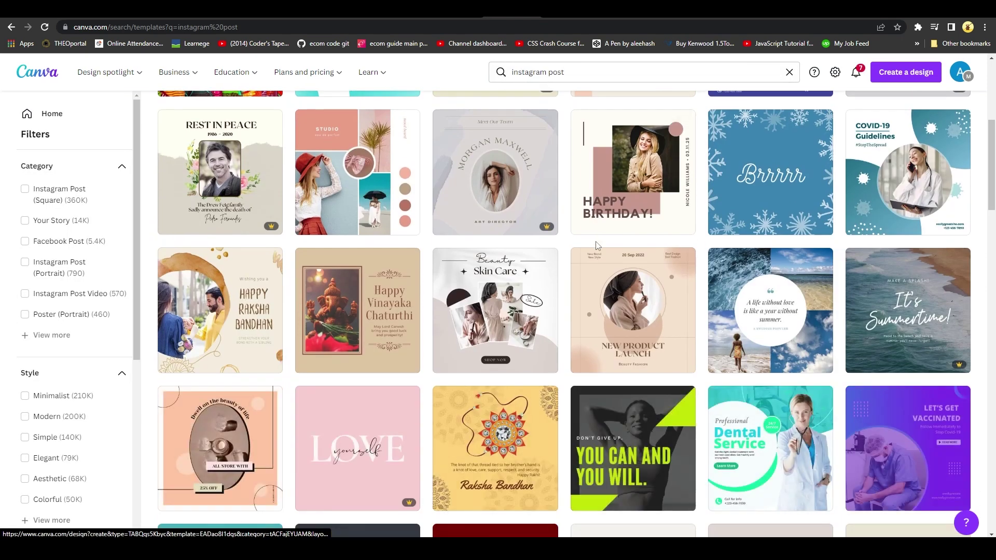
pyautogui.scroll(-20, 595, 245)
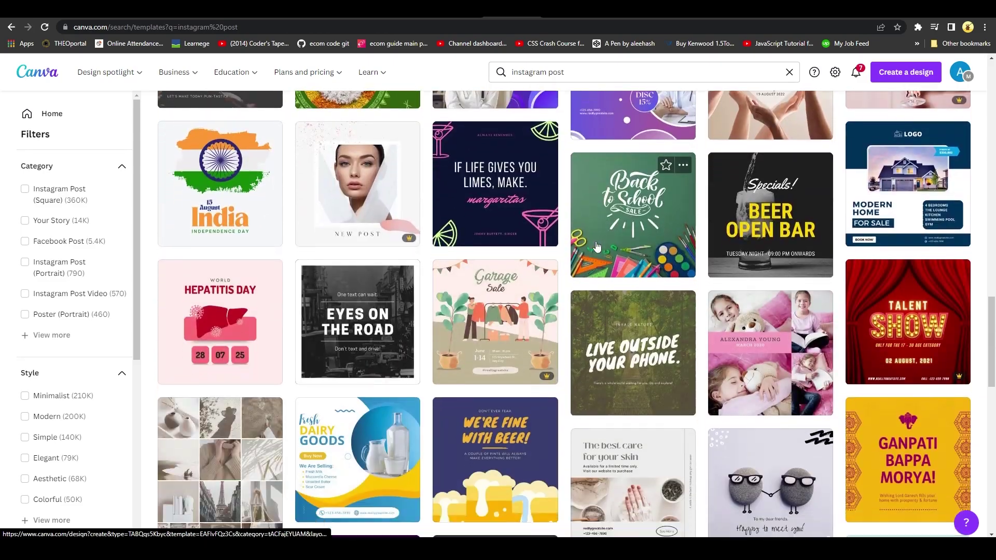
pyautogui.scroll(20, 596, 246)
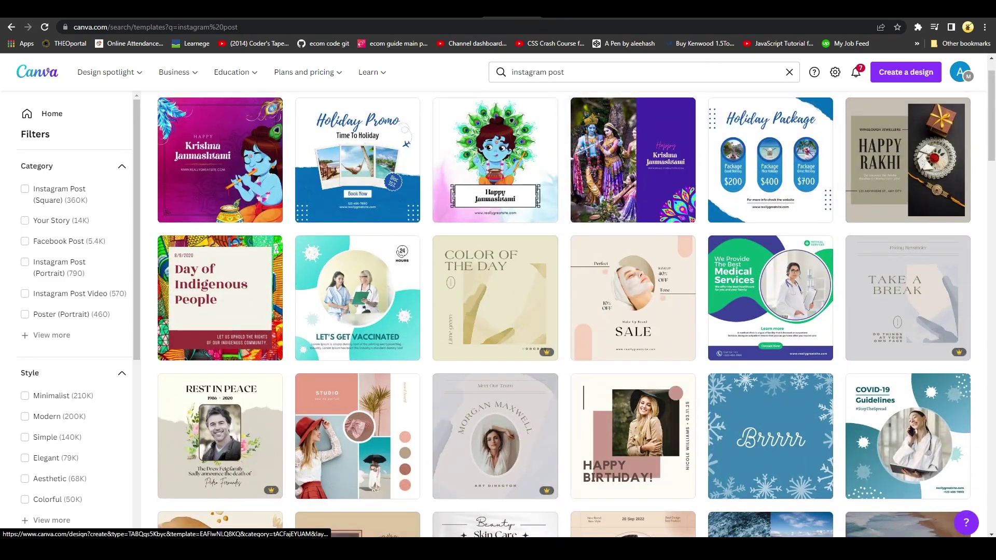
pyautogui.click(10, 27)
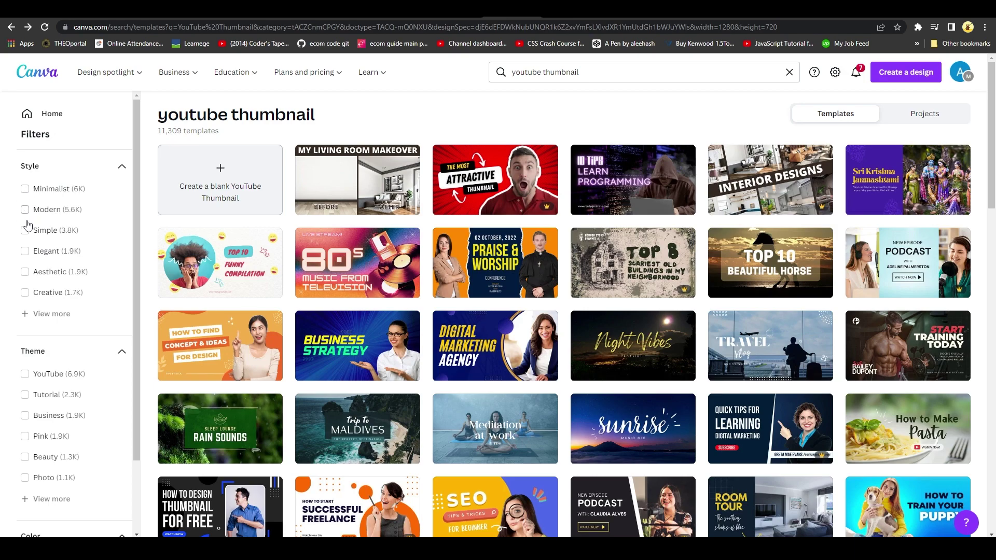
# Open the "10 Tips Learn Programming" YouTube thumbnail template for editing and skip the introductory tour.
pyautogui.scroll(-3, 28, 224)
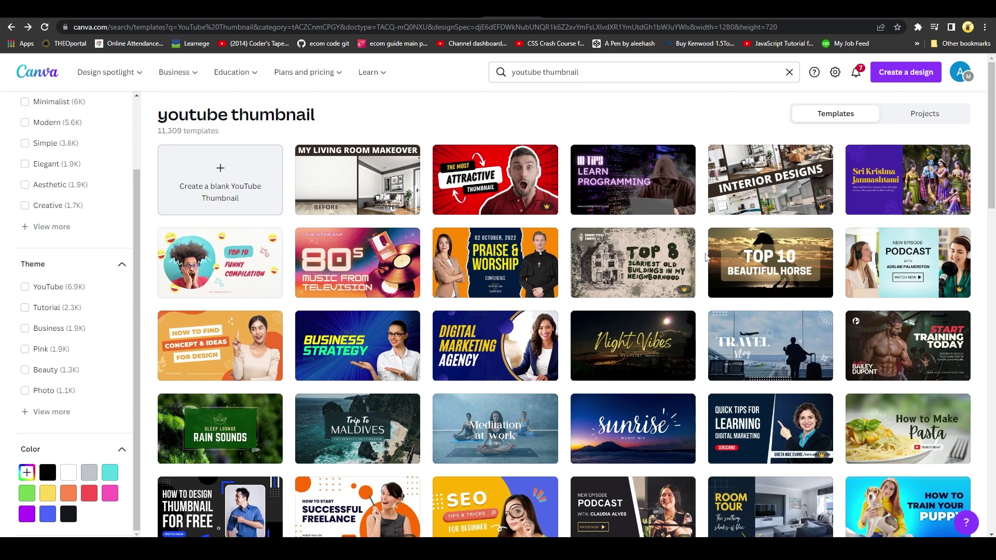
pyautogui.moveTo(677, 292)
pyautogui.click(627, 179)
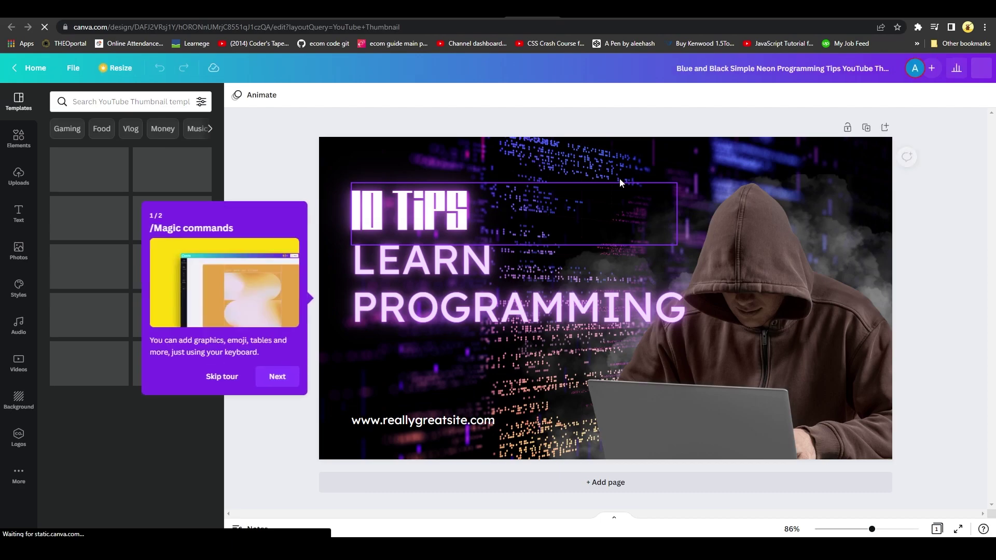
pyautogui.click(222, 376)
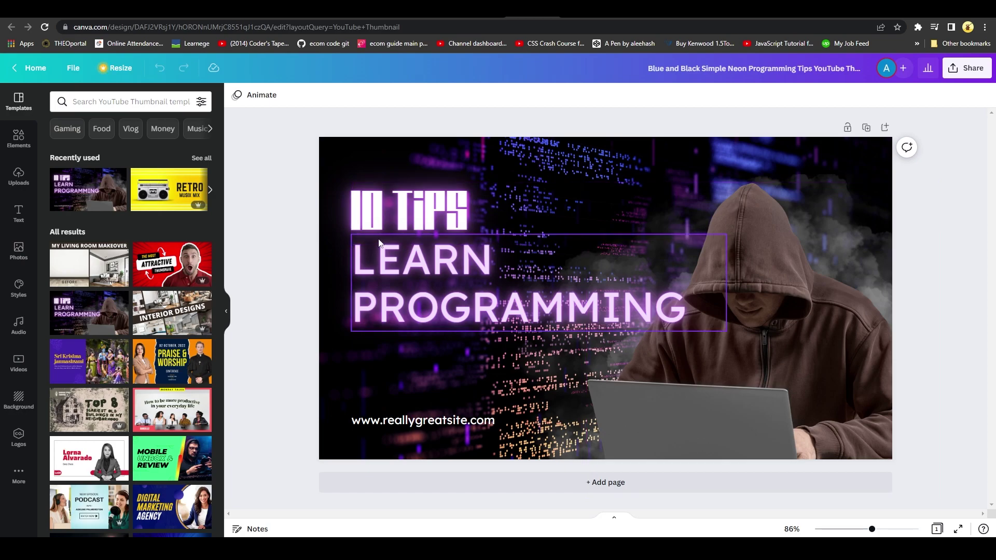
# Replace the "10 Tips" heading text with "Whatever 12".
pyautogui.doubleClick(425, 212)
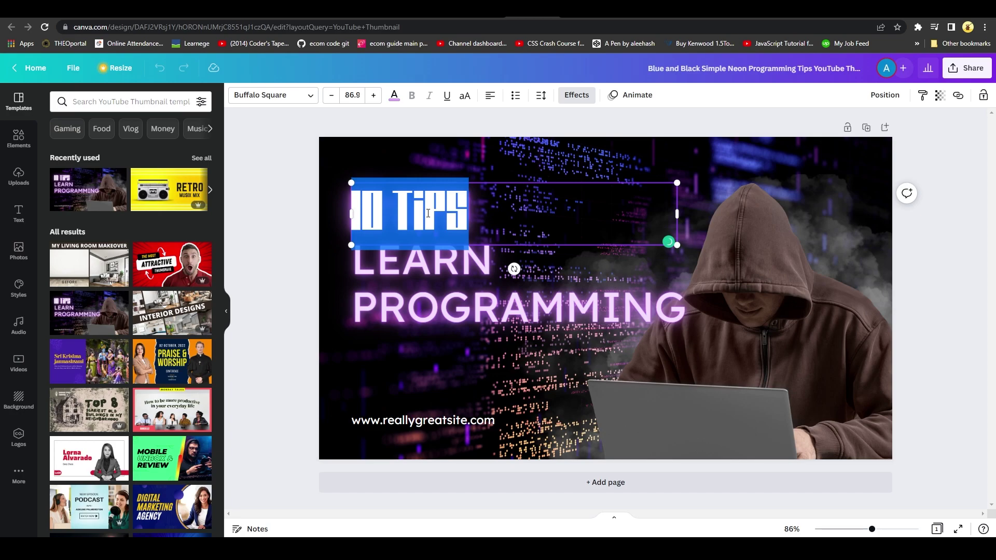
pyautogui.write('what')
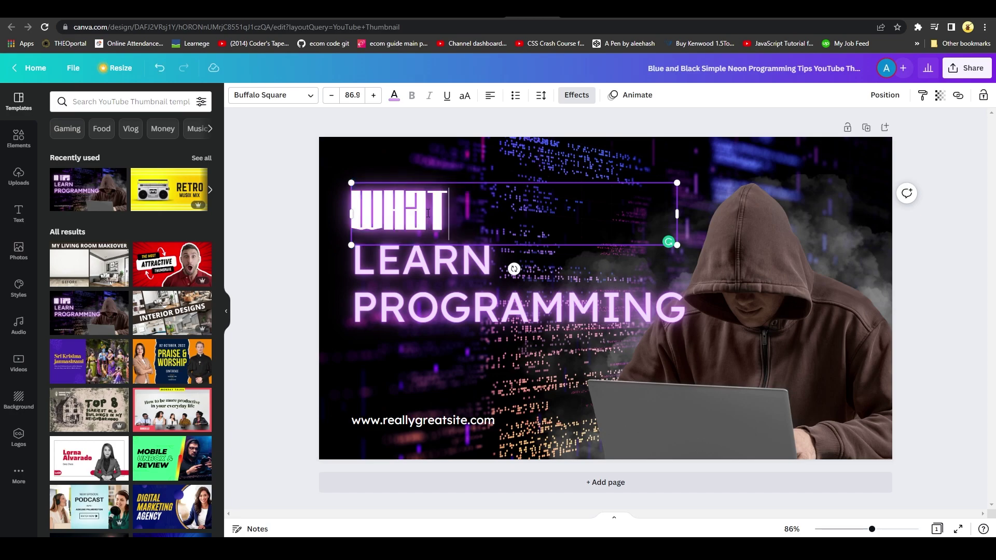
pyautogui.write('ever is')
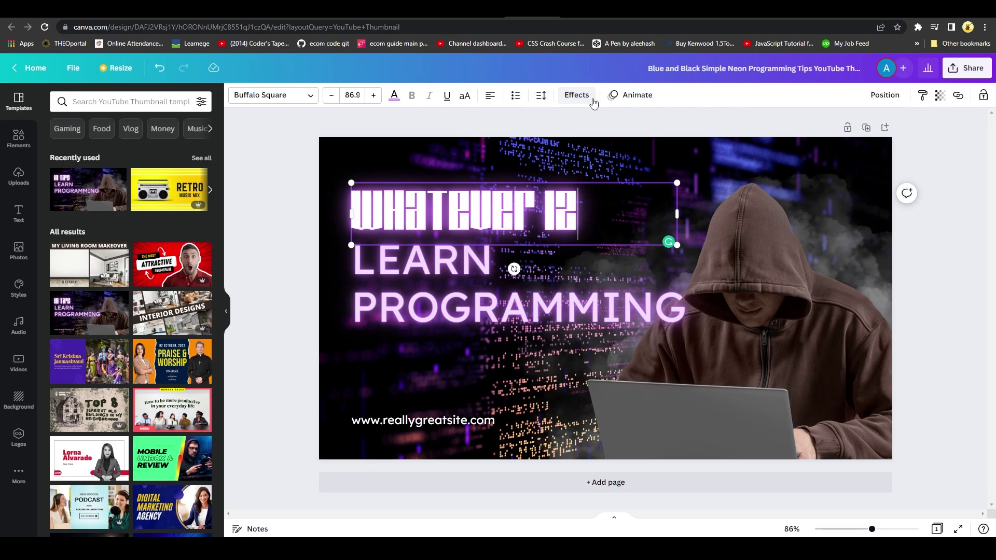
# Slightly increase the letter spacing of the "Whatever 12" heading.
pyautogui.click(541, 97)
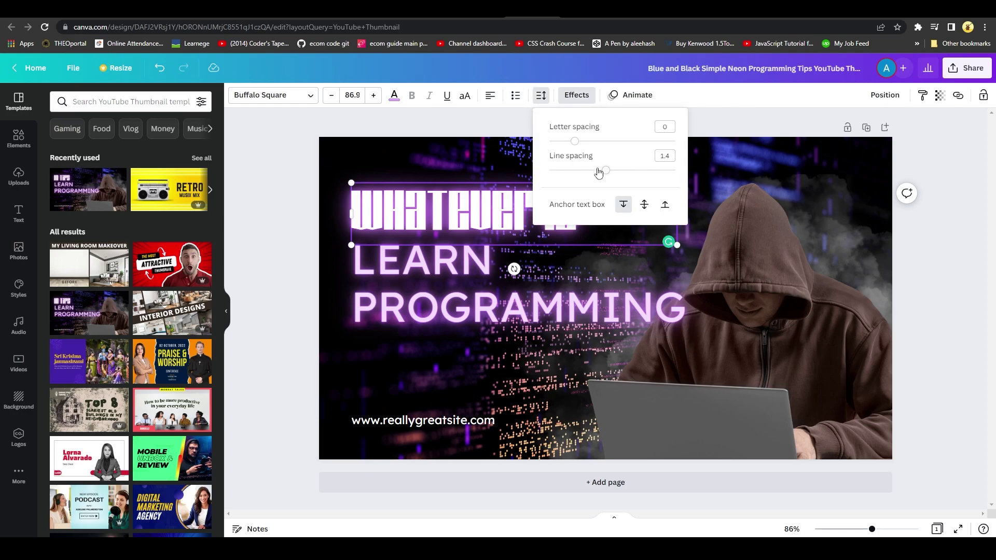
pyautogui.moveTo(580, 146); pyautogui.dragTo(578, 147)
pyautogui.click(499, 125)
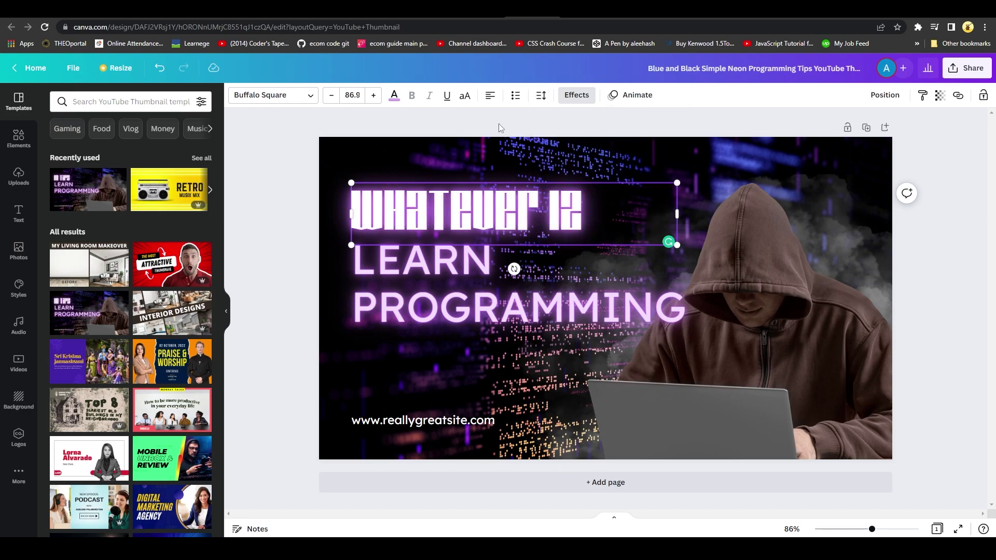
# Change the font of the "Whatever 12" heading to HelveticaNeue Medium from the uploaded fonts.
pyautogui.click(245, 97)
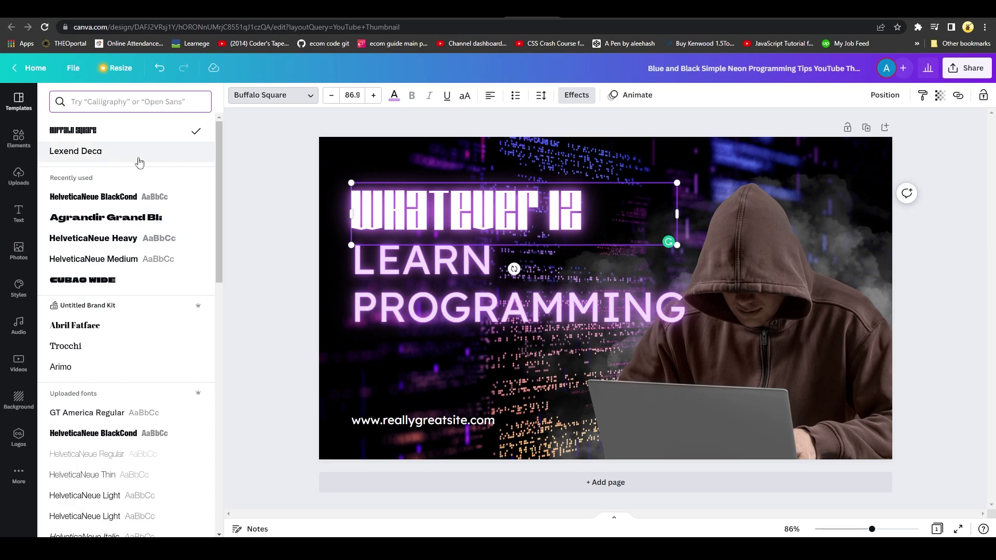
pyautogui.scroll(-8, 134, 192)
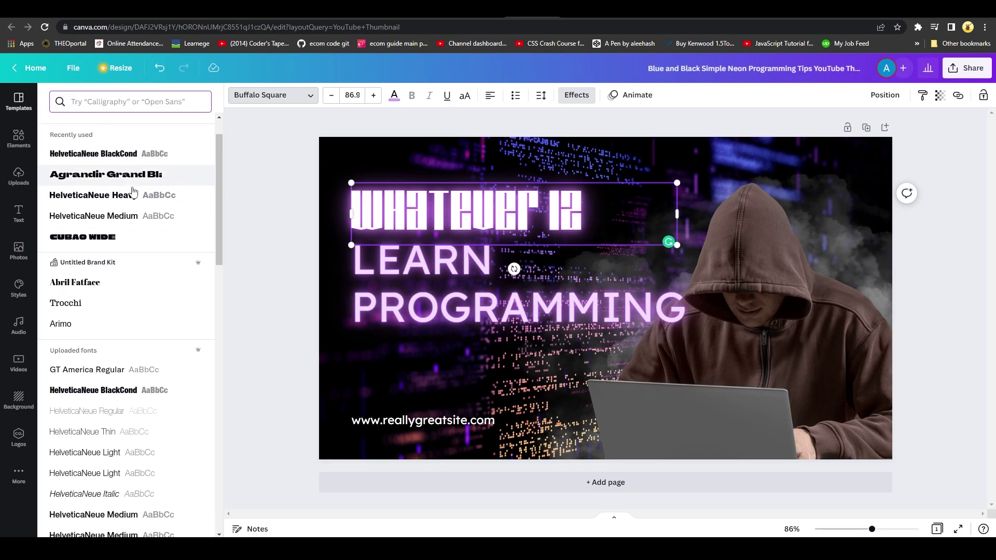
pyautogui.scroll(5, 135, 259)
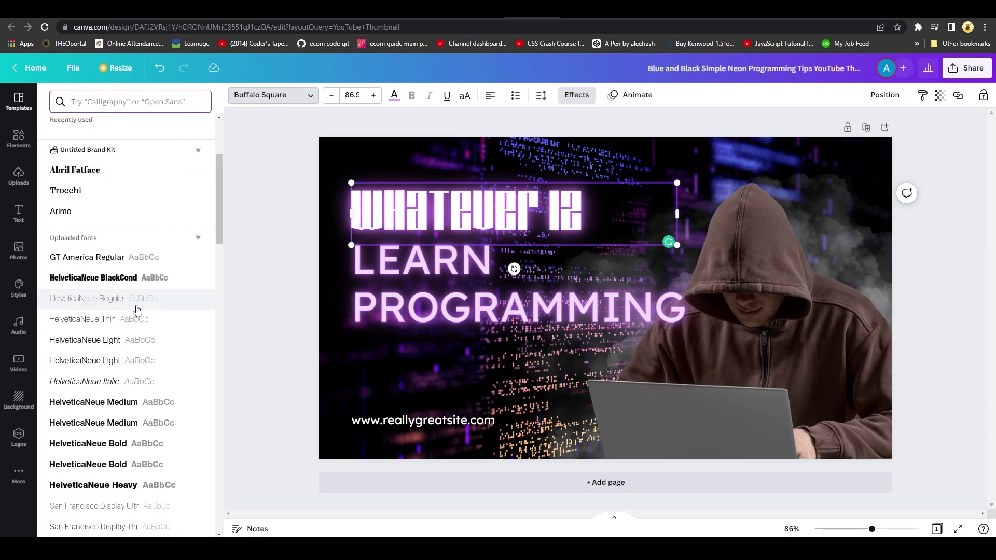
pyautogui.scroll(-2, 136, 311)
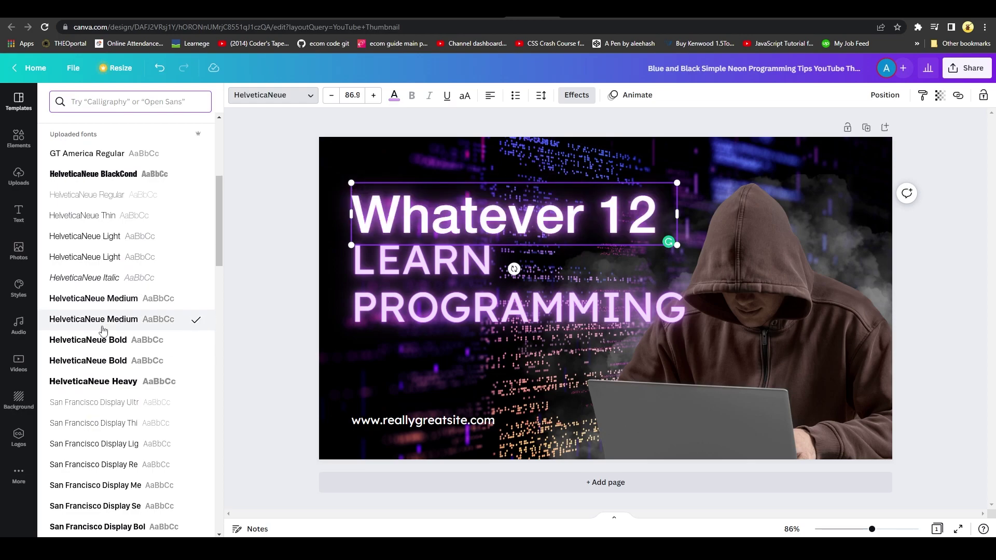
# Change the font of the "Whatever 12" heading to Beth Ellen from the Handwriting fonts.
pyautogui.scroll(-15, 103, 330)
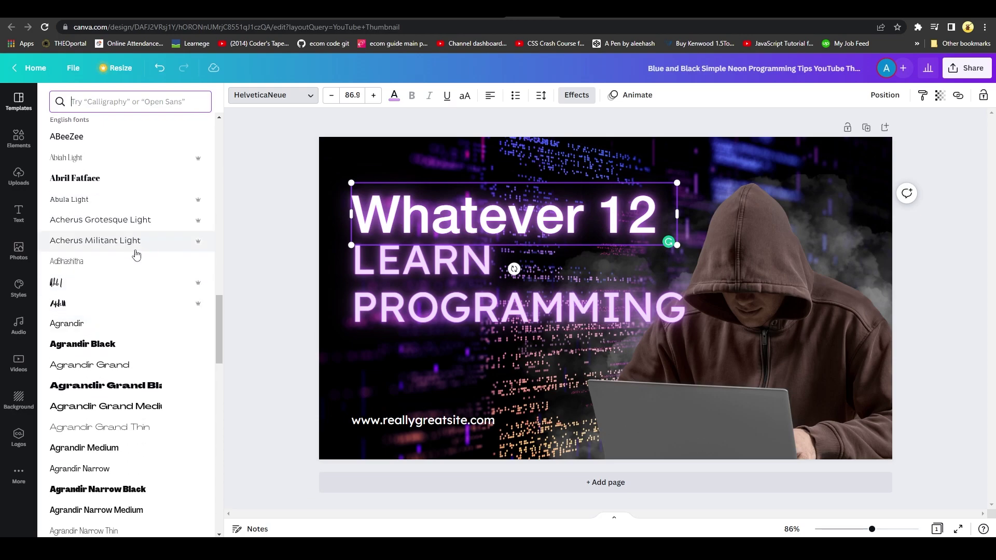
pyautogui.scroll(-5, 117, 344)
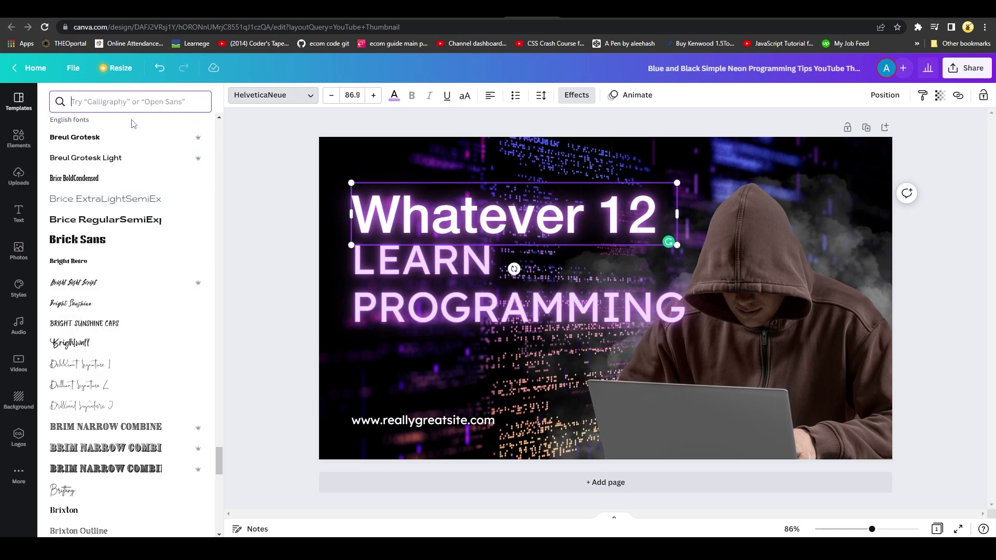
pyautogui.click(100, 106)
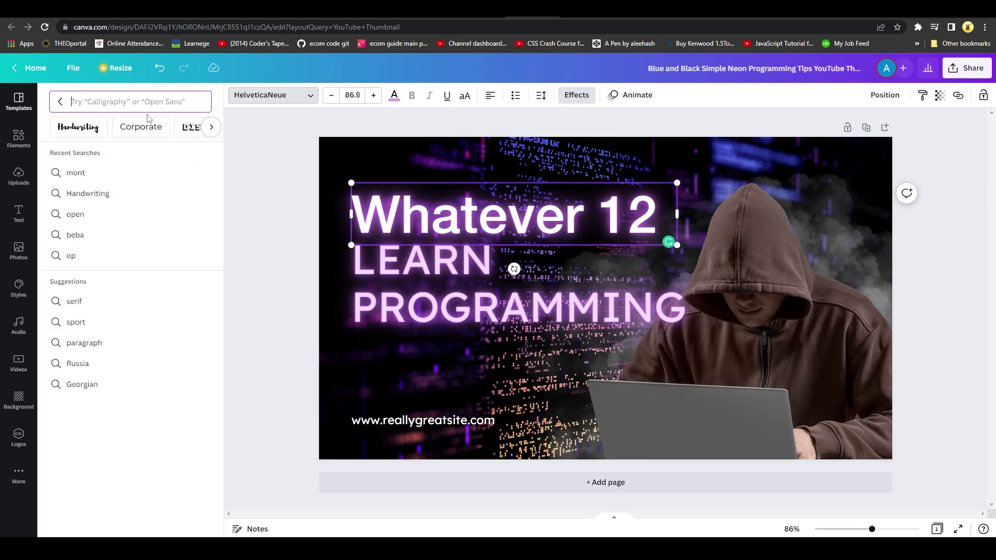
pyautogui.click(91, 123)
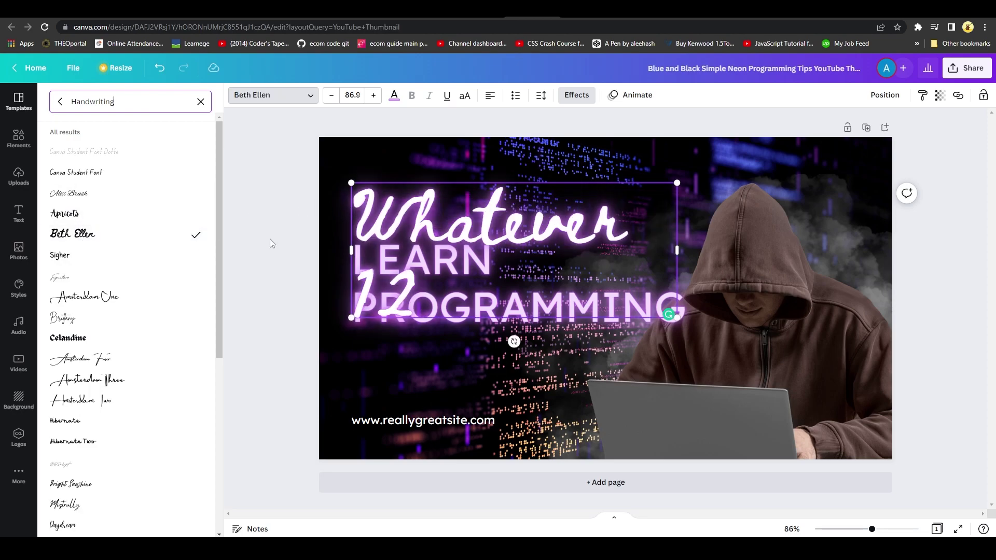
pyautogui.press('Escape')
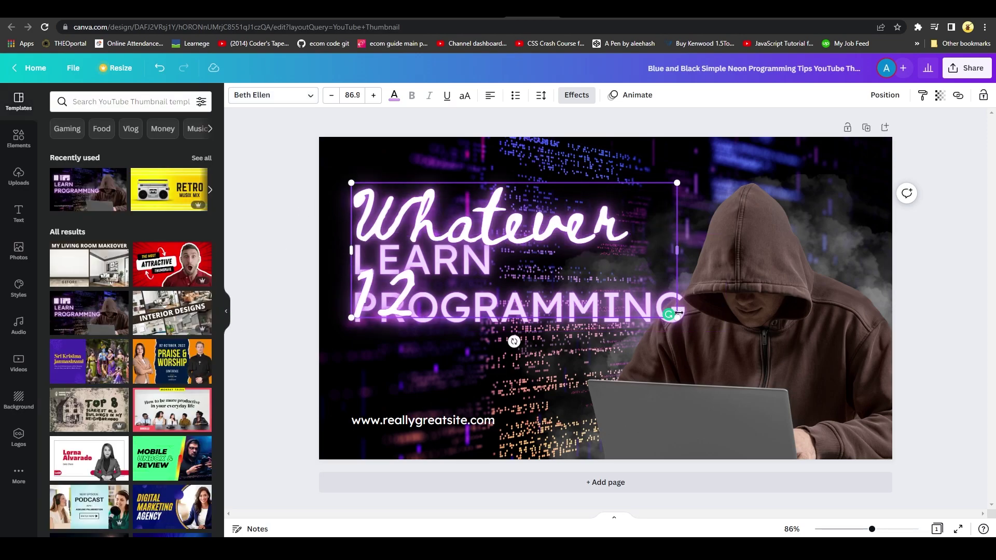
# Reduce the font size of the "Whatever 12" heading to about 69 so it fits on one line.
pyautogui.click(330, 96)
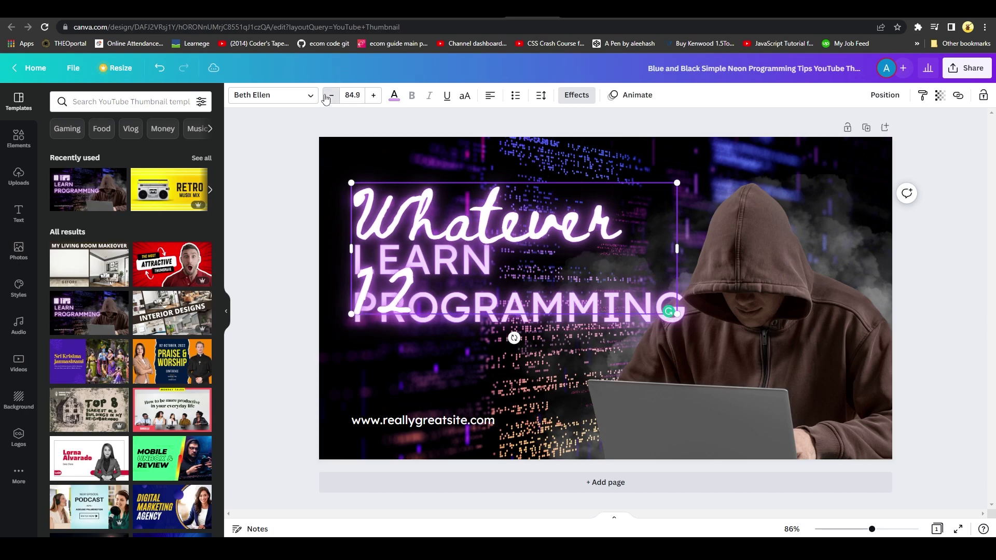
pyautogui.click(330, 96)
pyautogui.click(330, 95)
pyautogui.click(330, 95)
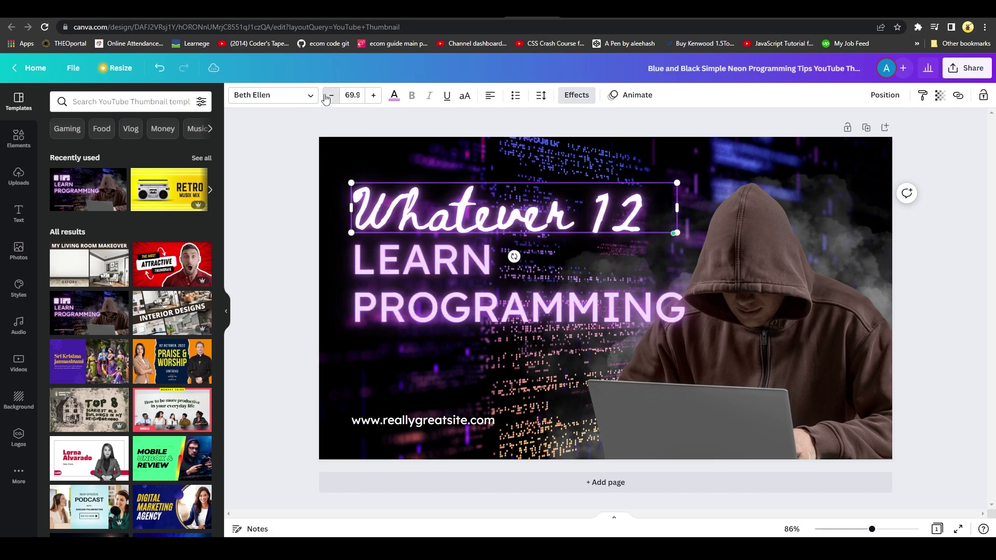
pyautogui.click(310, 170)
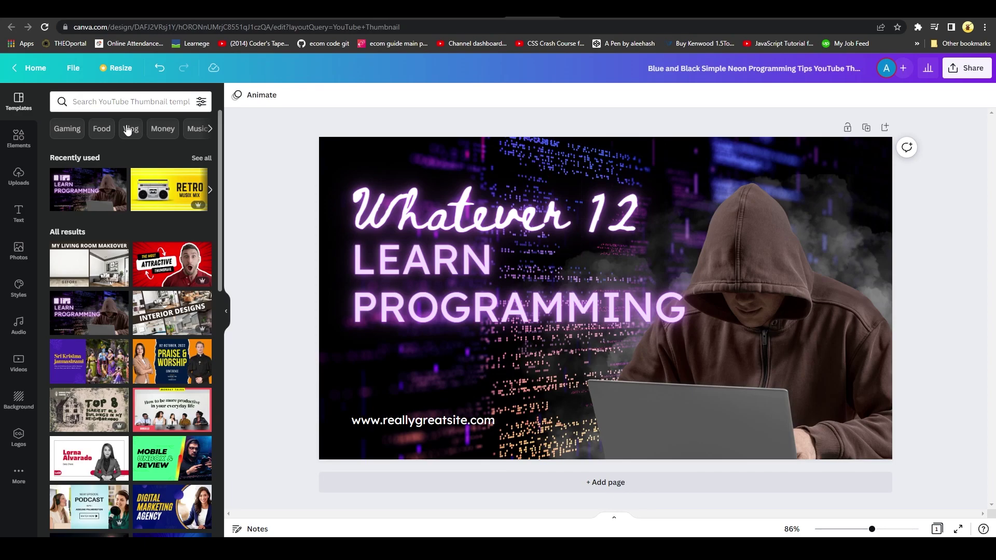
pyautogui.click(114, 102)
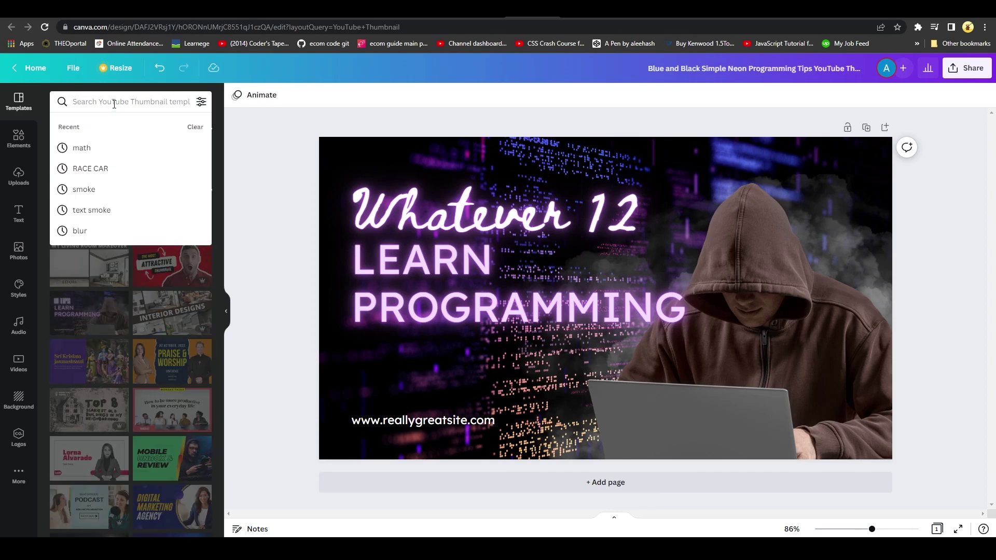
pyautogui.press('Escape')
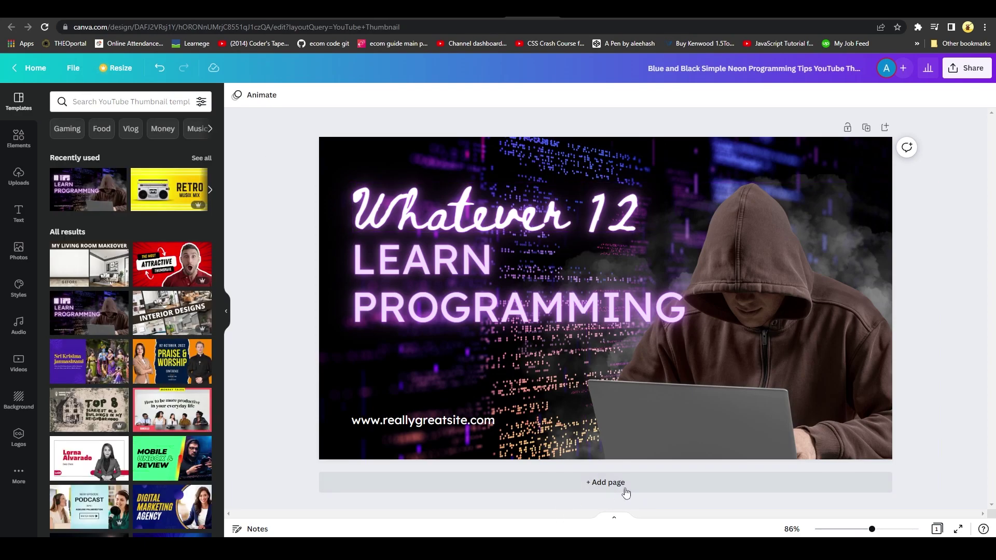
# Add a blank second page below the programming thumbnail and open the elements library.
pyautogui.click(605, 482)
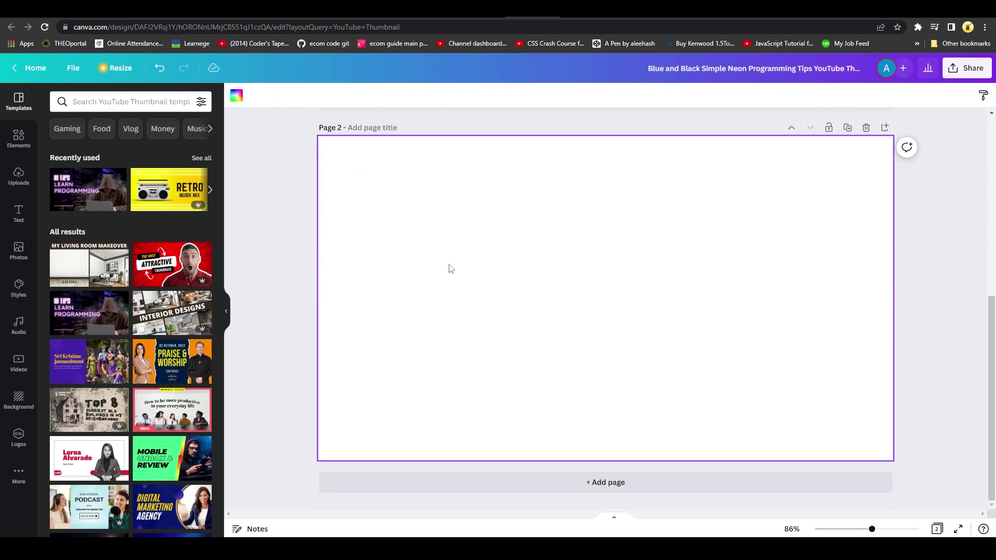
pyautogui.scroll(3, 665, 196)
pyautogui.scroll(-6, 630, 325)
pyautogui.scroll(7, 616, 334)
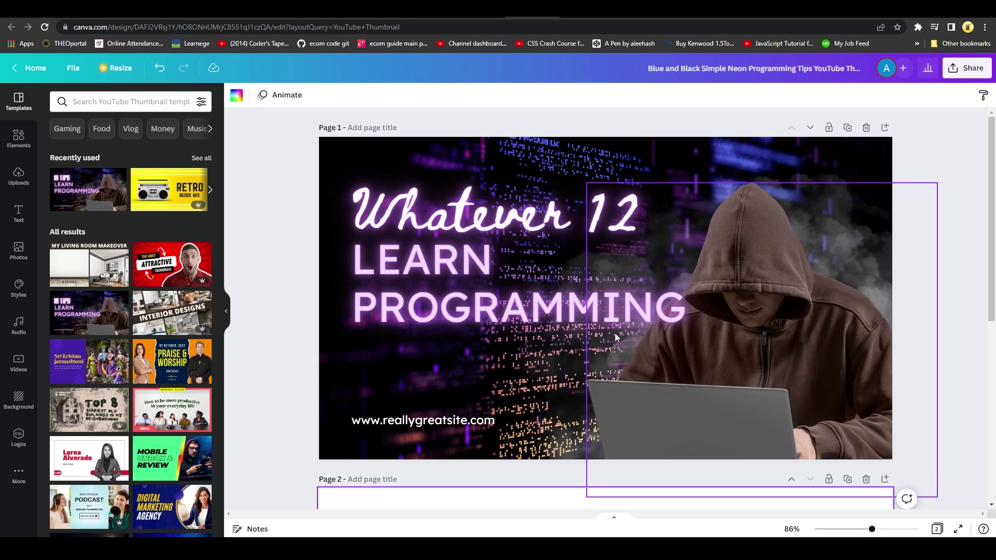
pyautogui.click(19, 136)
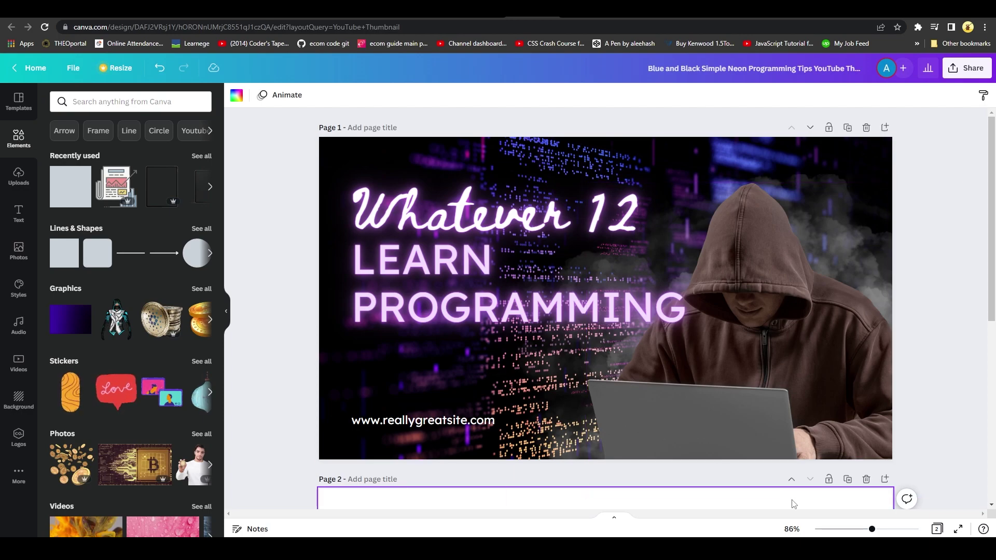
# Delete the blank second page and add a new blank page in its place.
pyautogui.click(866, 481)
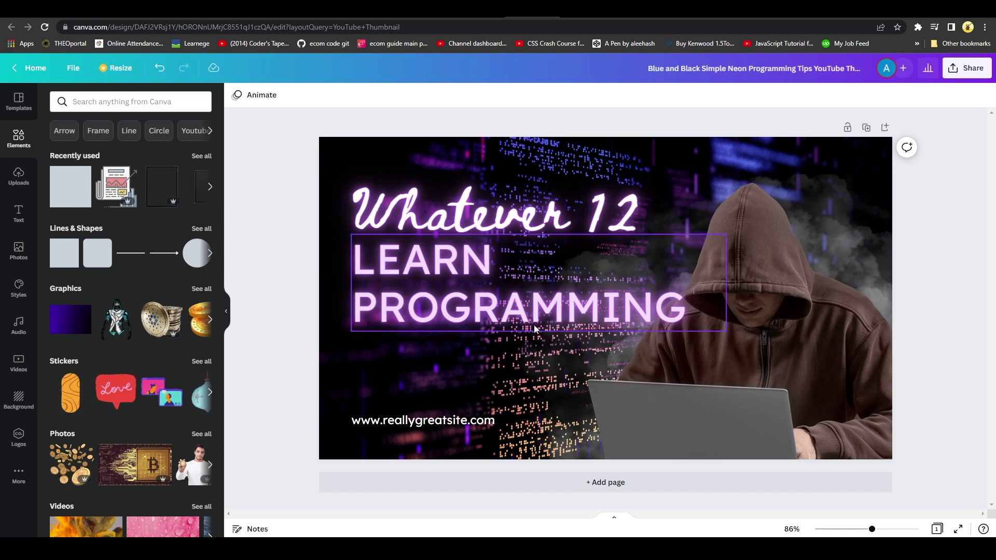
pyautogui.click(640, 487)
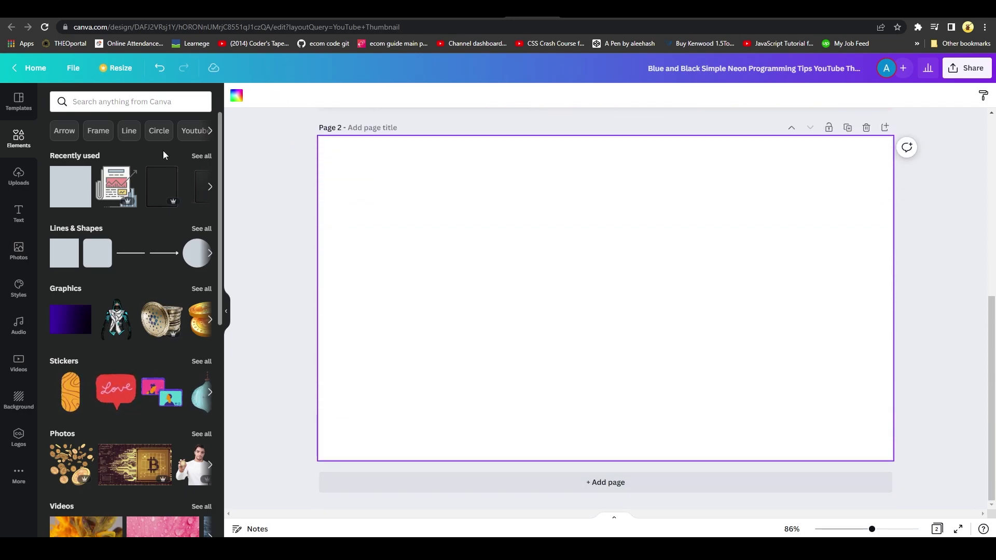
# Look through the element categories, from lines and graphics to charts, tables, frames and grids.
pyautogui.scroll(-1, 125, 312)
pyautogui.scroll(1, 126, 312)
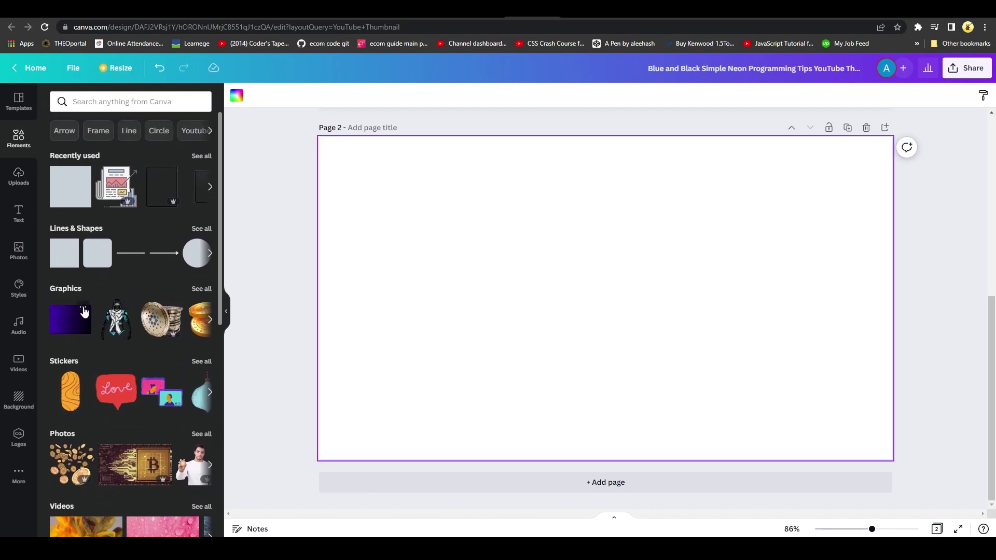
pyautogui.scroll(-6, 84, 312)
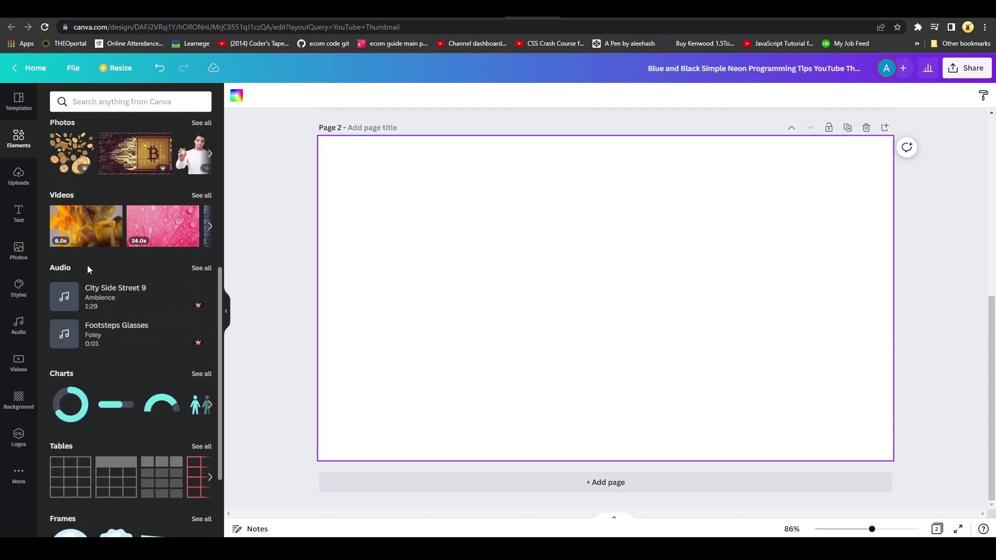
pyautogui.scroll(-3, 90, 256)
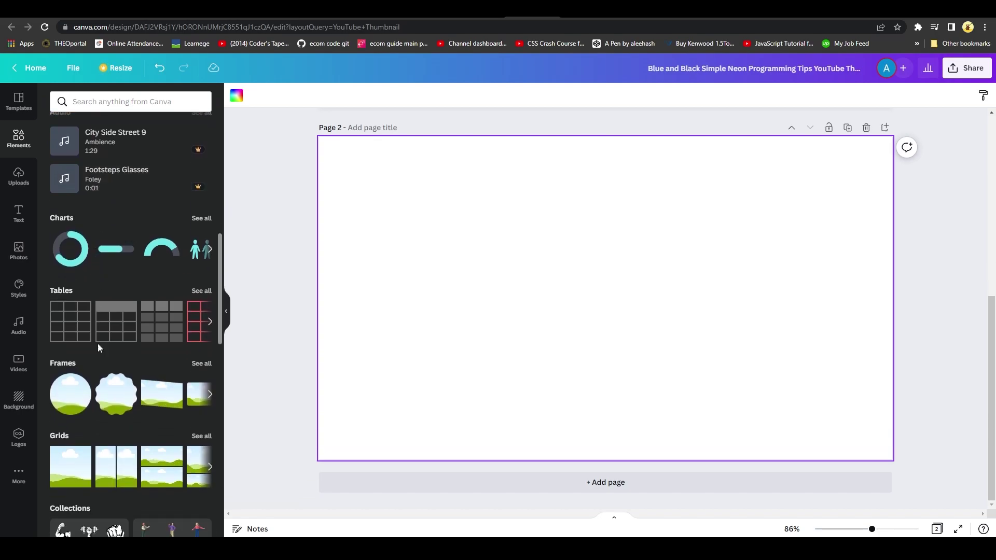
pyautogui.scroll(10, 98, 353)
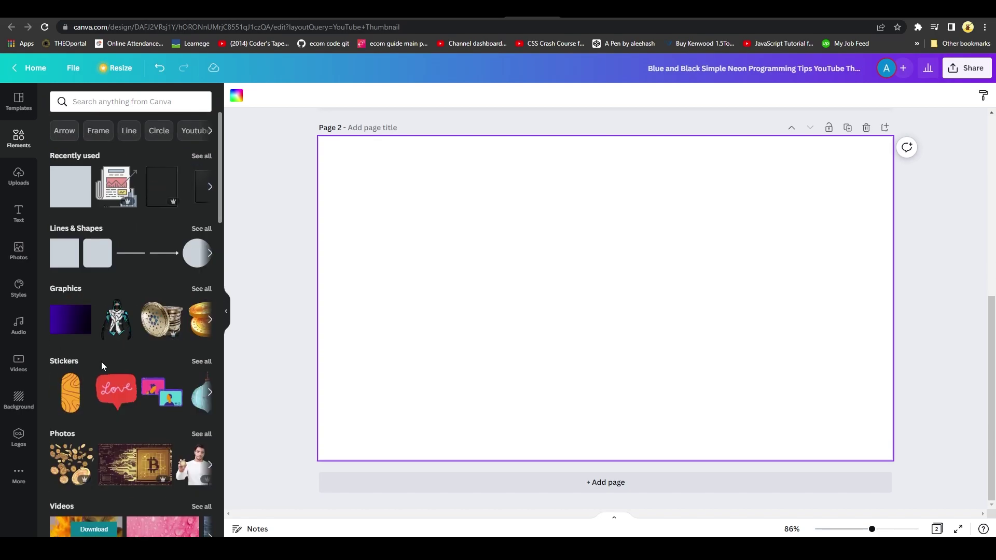
# Search the elements library for "gym".
pyautogui.click(137, 104)
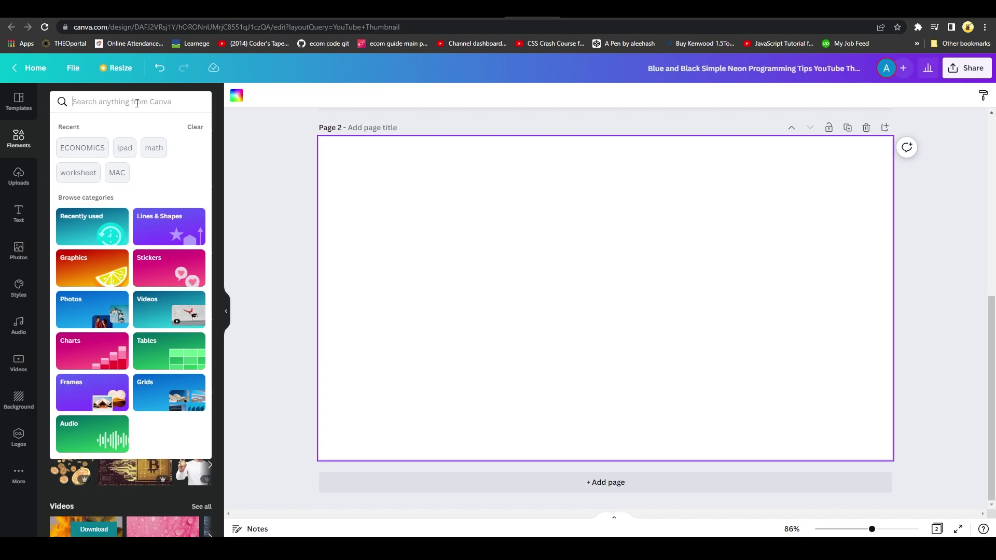
pyautogui.write('gym')
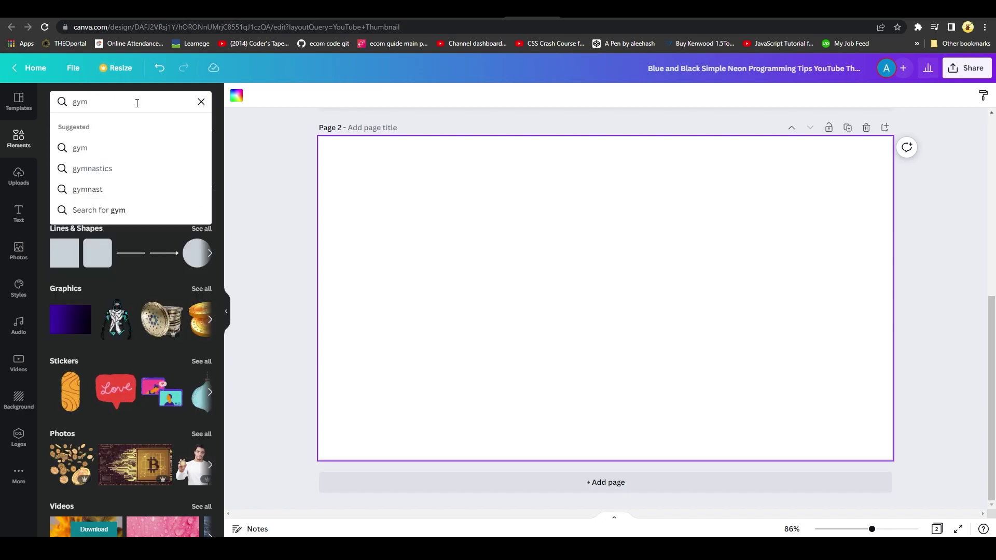
pyautogui.press('Return')
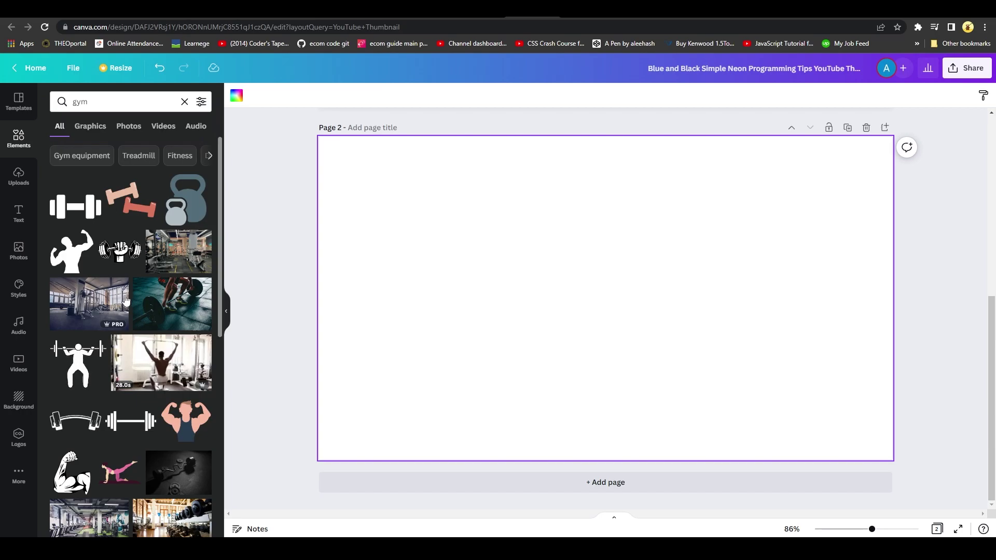
# Find the animated white flexing-arm graphic among the gym results and place it on page 2.
pyautogui.scroll(-3, 78, 363)
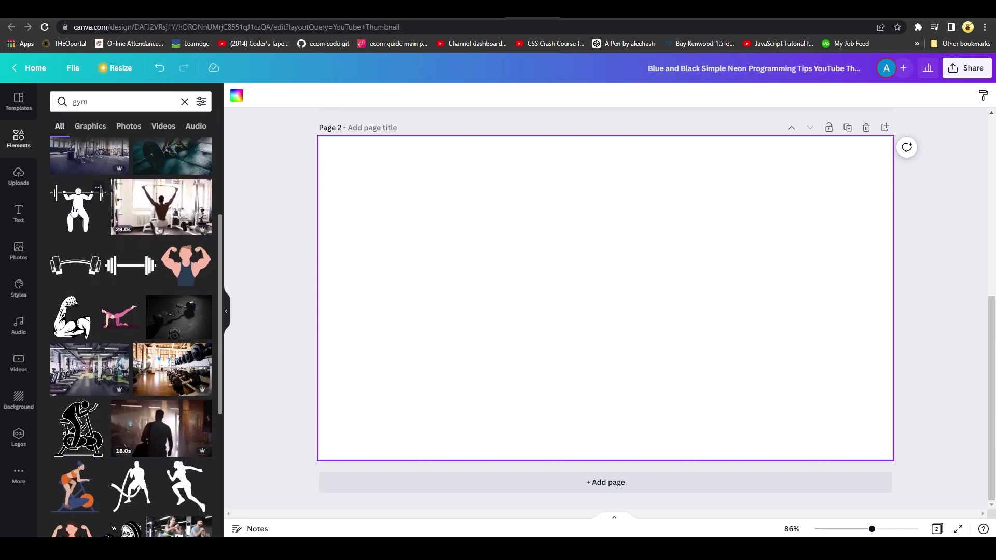
pyautogui.scroll(-2, 93, 186)
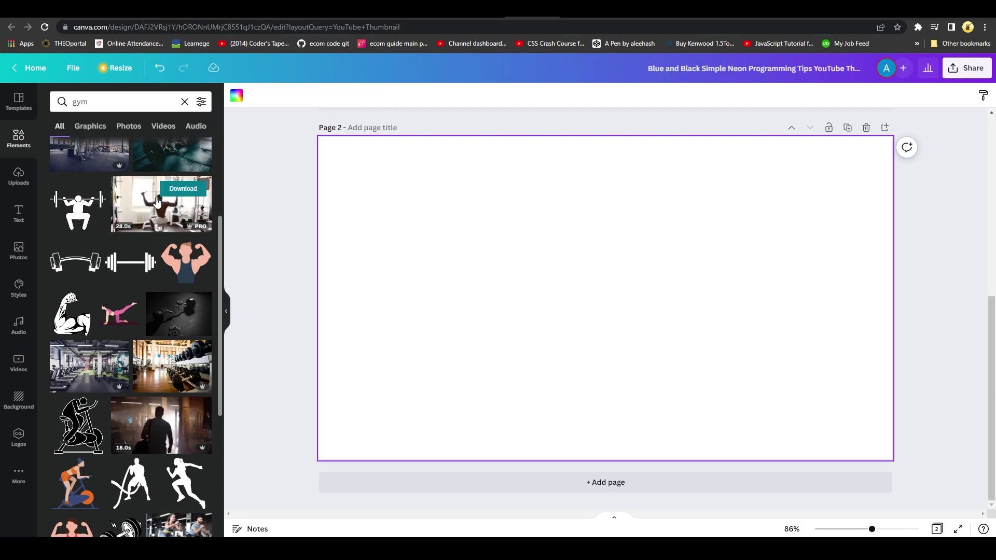
pyautogui.scroll(1, 150, 180)
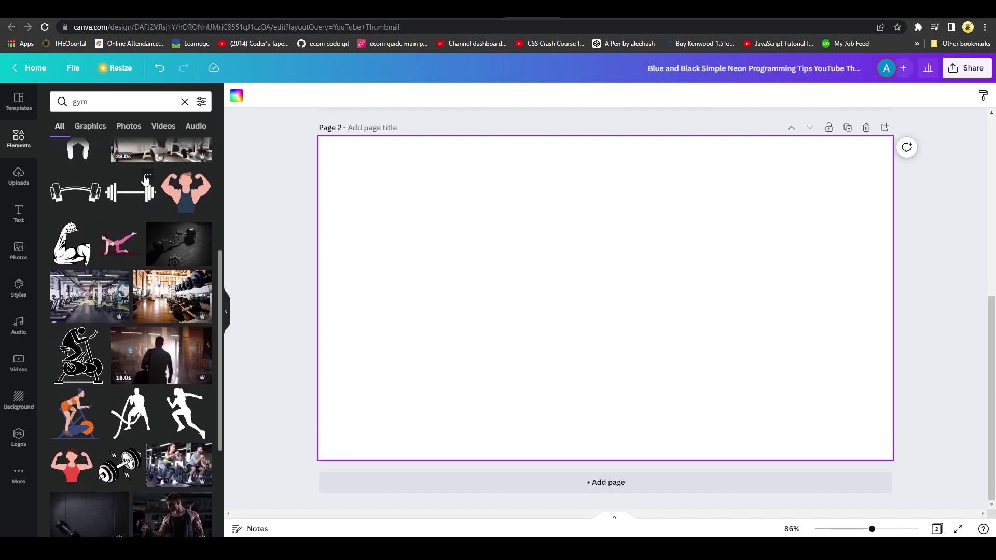
pyautogui.scroll(-2, 83, 246)
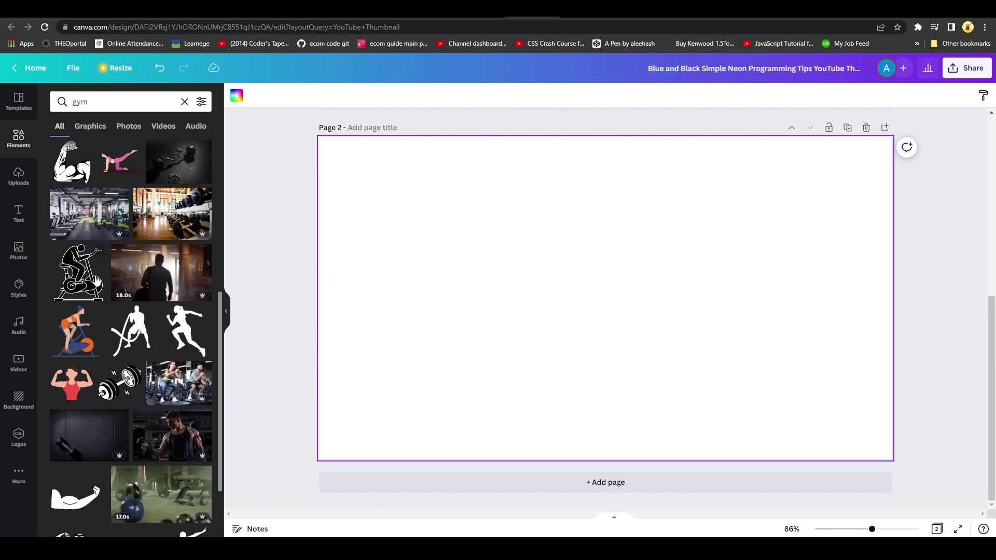
pyautogui.scroll(-3, 76, 269)
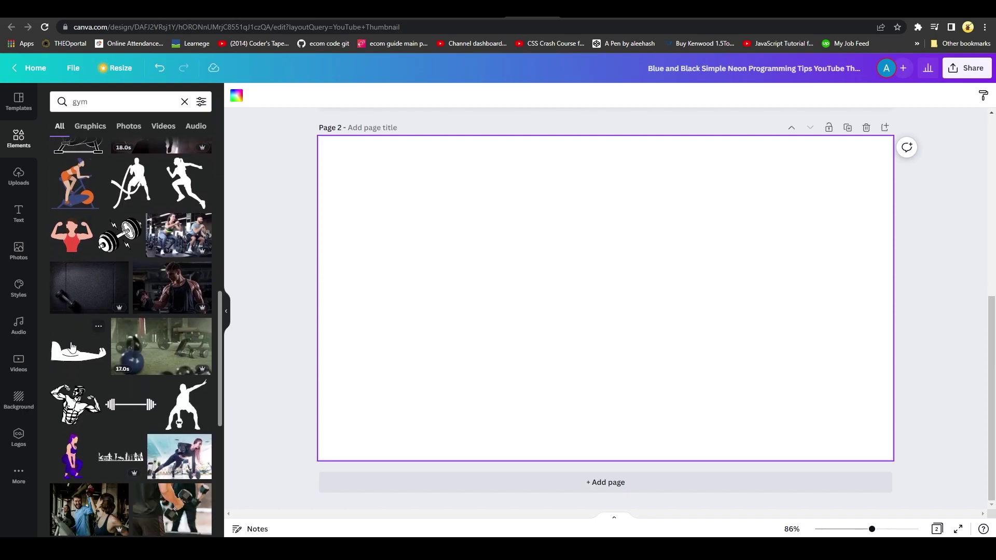
pyautogui.scroll(-4, 71, 347)
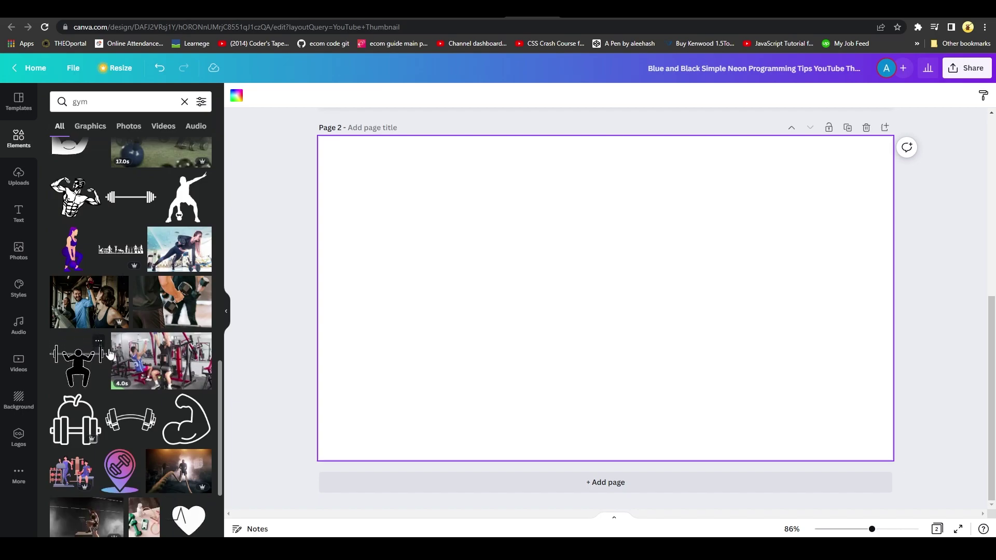
pyautogui.scroll(-3, 110, 352)
pyautogui.scroll(6, 120, 352)
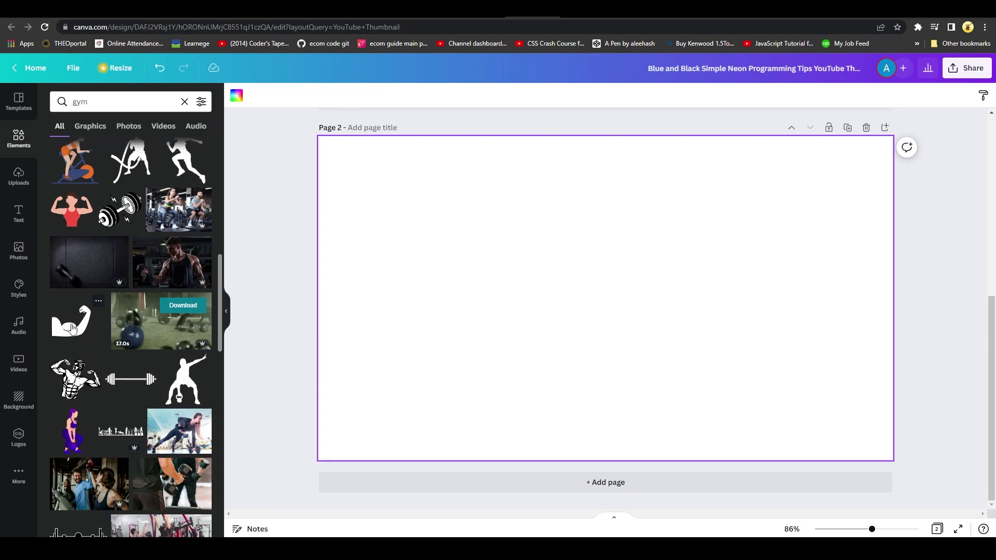
pyautogui.moveTo(171, 349); pyautogui.dragTo(389, 198)
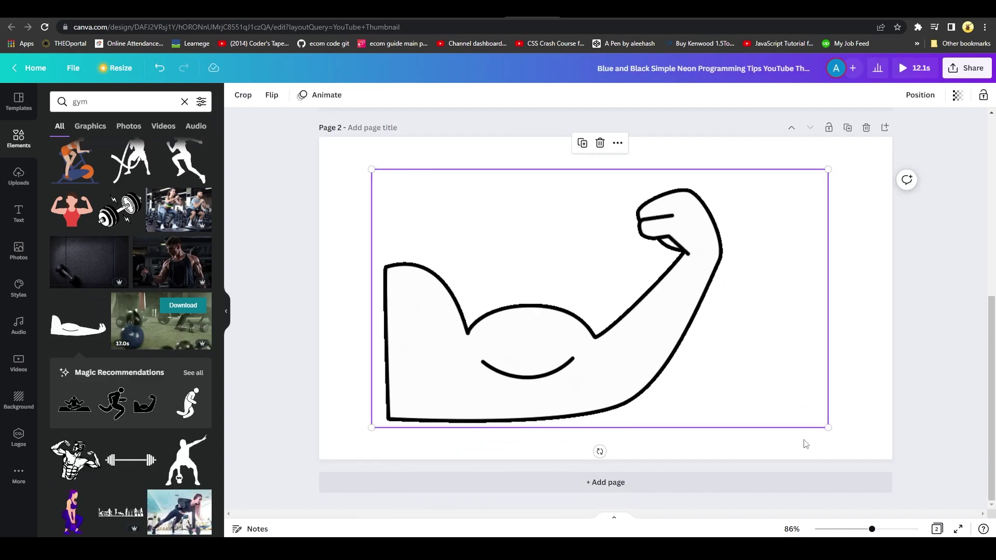
# Shrink the flexing-arm graphic and move it to the lower-left of page 2, its shoulder running past the left edge.
pyautogui.moveTo(542, 378)
pyautogui.mouseDown()
pyautogui.moveTo(511, 359)
pyautogui.moveTo(539, 388)
pyautogui.mouseUp()
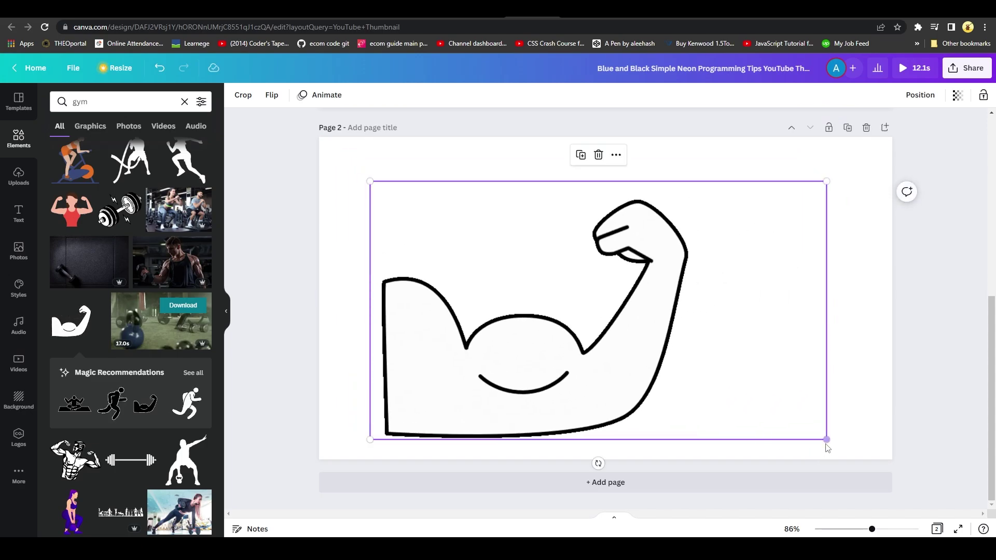
pyautogui.moveTo(825, 439); pyautogui.dragTo(645, 384)
pyautogui.moveTo(429, 309); pyautogui.dragTo(354, 386)
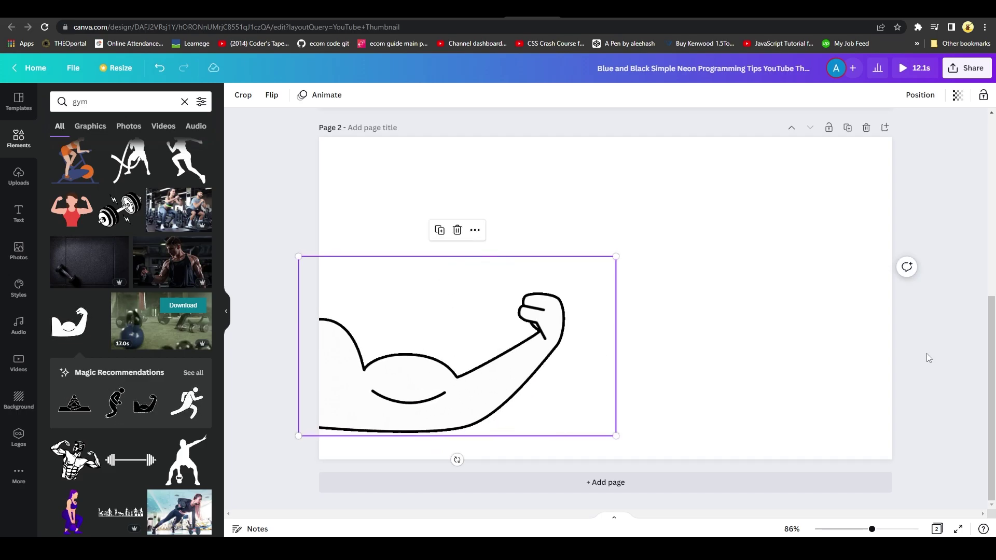
pyautogui.click(283, 333)
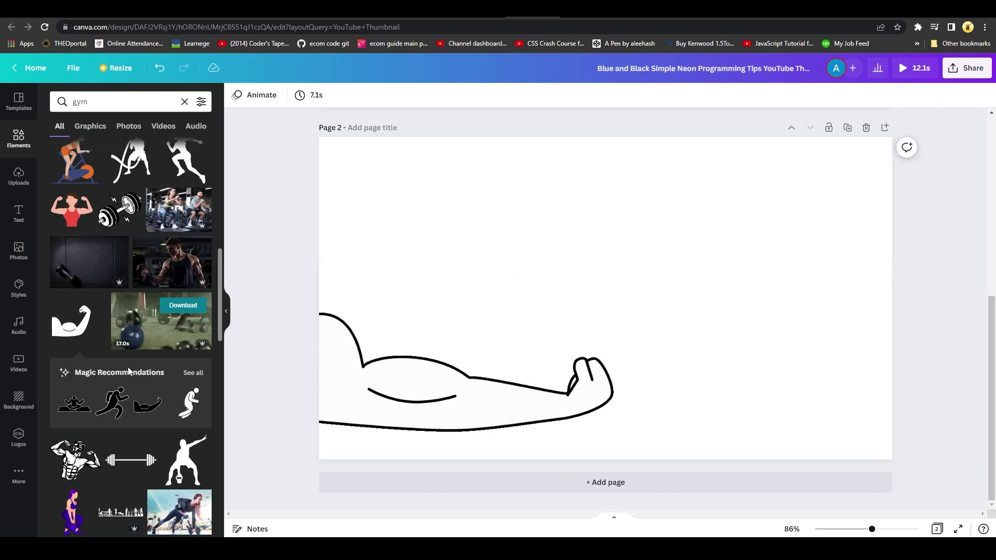
# Place the white barbell-squat figure from the gym results on page 2, in the empty area beside the flexing arm.
pyautogui.scroll(4, 129, 371)
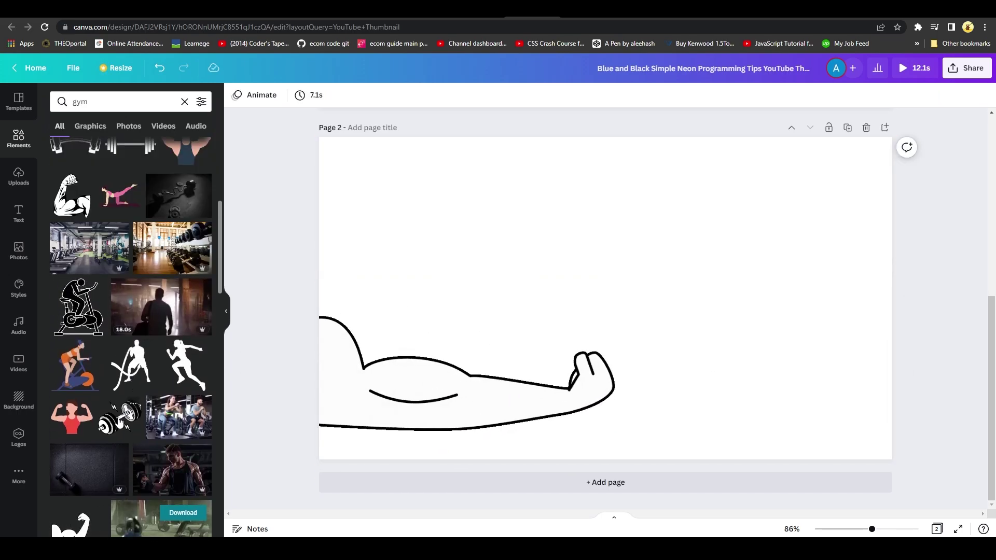
pyautogui.scroll(5, 120, 422)
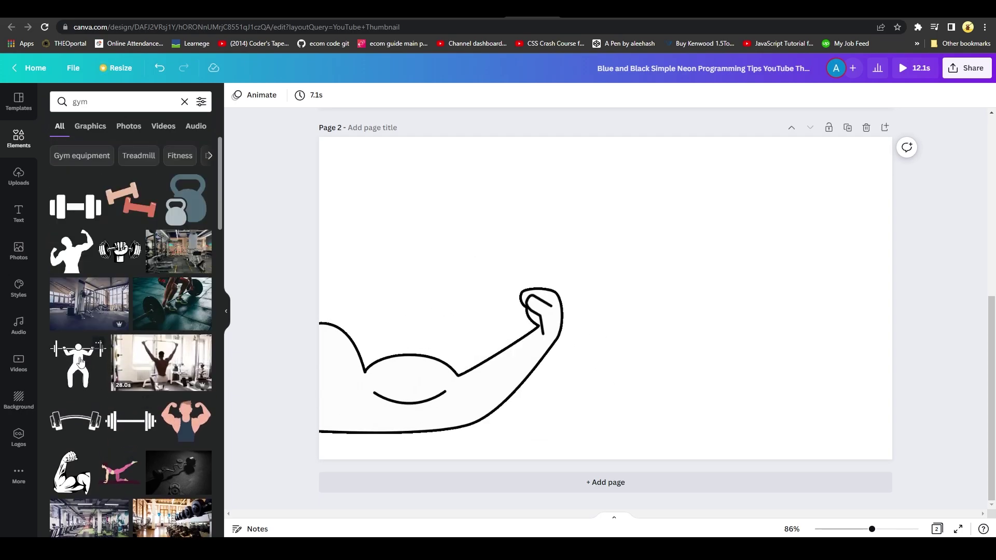
pyautogui.moveTo(80, 362); pyautogui.dragTo(620, 216)
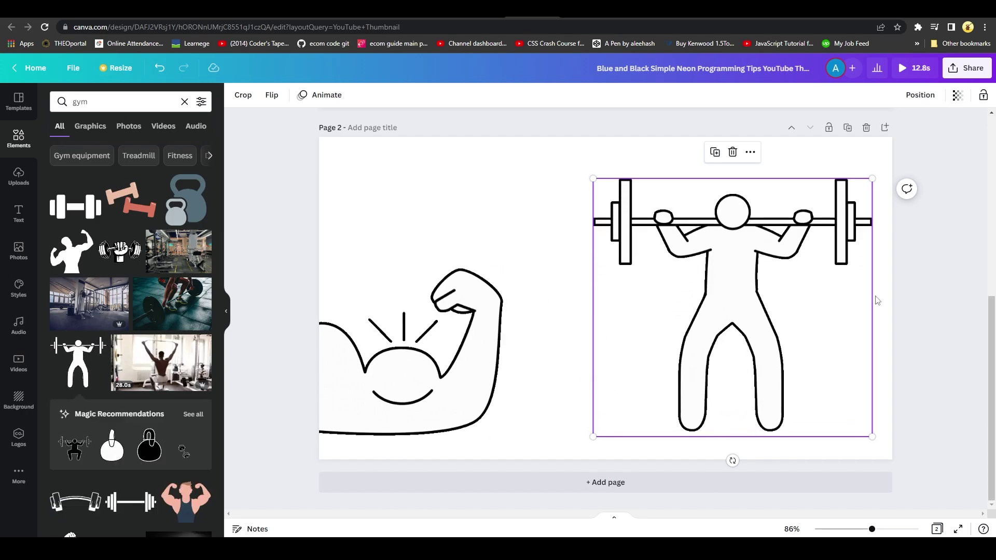
pyautogui.click(884, 324)
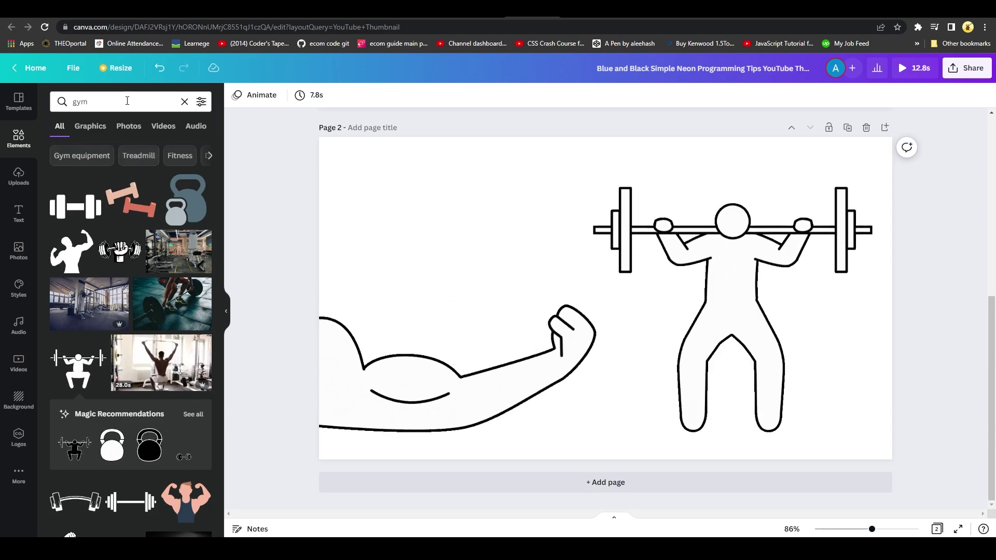
# Search the elements library for "gym picture".
pyautogui.click(90, 108)
pyautogui.write('gy')
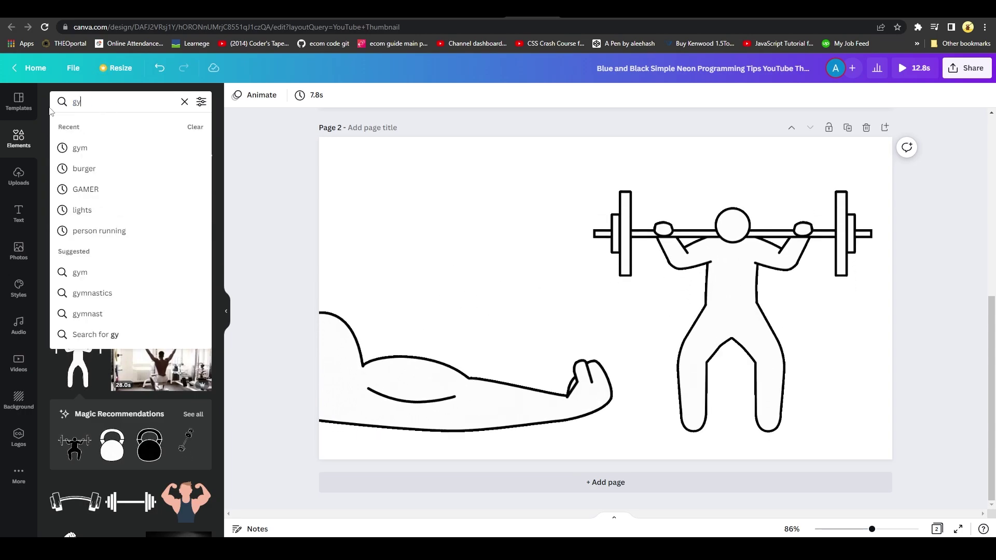
pyautogui.write('m picture')
pyautogui.press('Return')
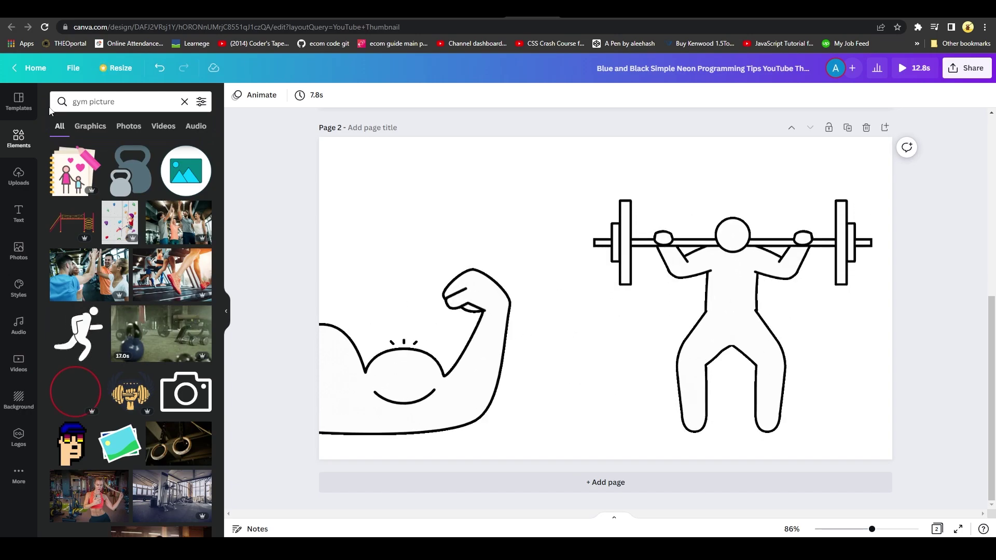
# Find the photo of the empty gym interior among the results and place it at page 2's upper-left corner.
pyautogui.scroll(-2, 131, 288)
pyautogui.scroll(-3, 129, 286)
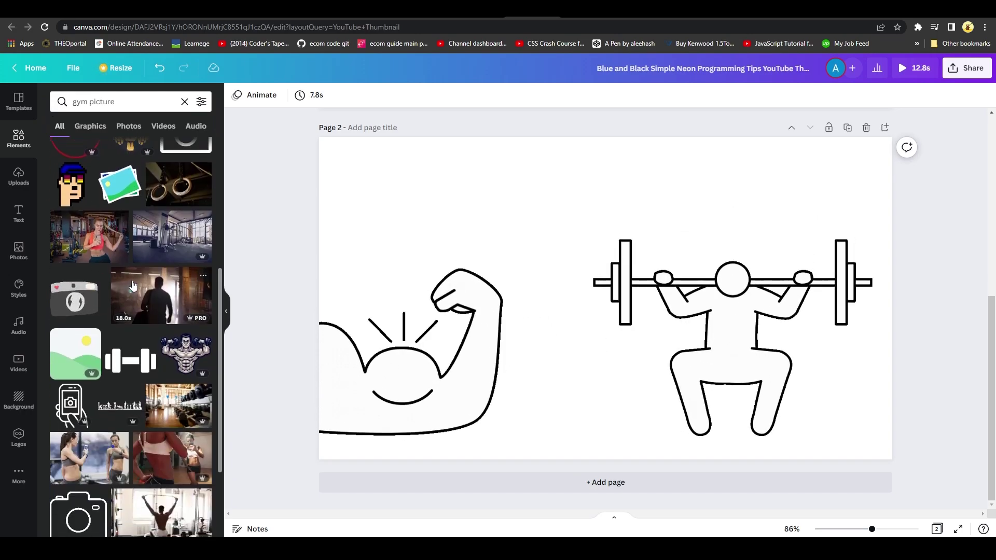
pyautogui.scroll(-4, 139, 229)
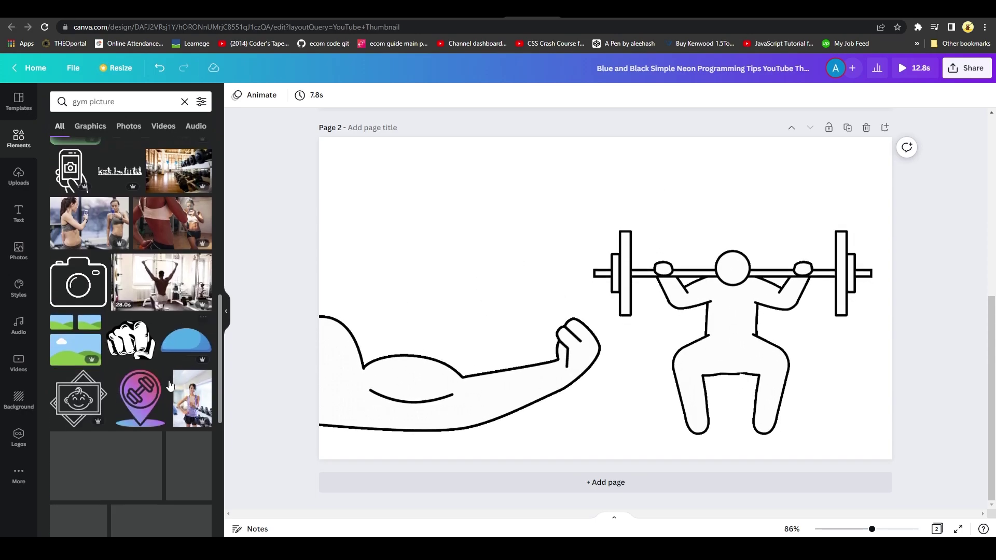
pyautogui.scroll(4, 164, 402)
pyautogui.scroll(2, 164, 402)
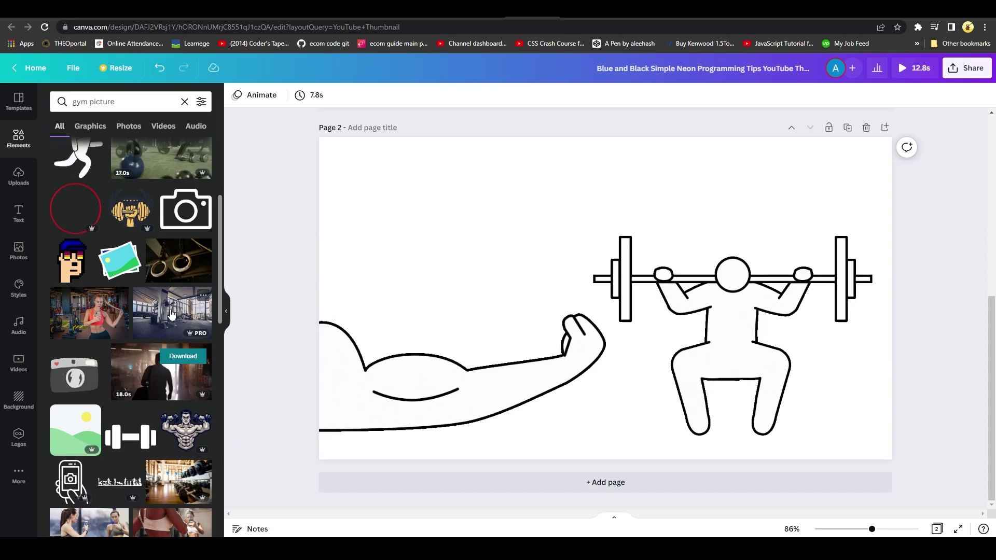
pyautogui.moveTo(180, 313); pyautogui.dragTo(333, 134)
# Enlarge the gym photo to about 1280 by 853 and shift it upward so that it covers page 2.
pyautogui.moveTo(778, 369); pyautogui.dragTo(764, 379)
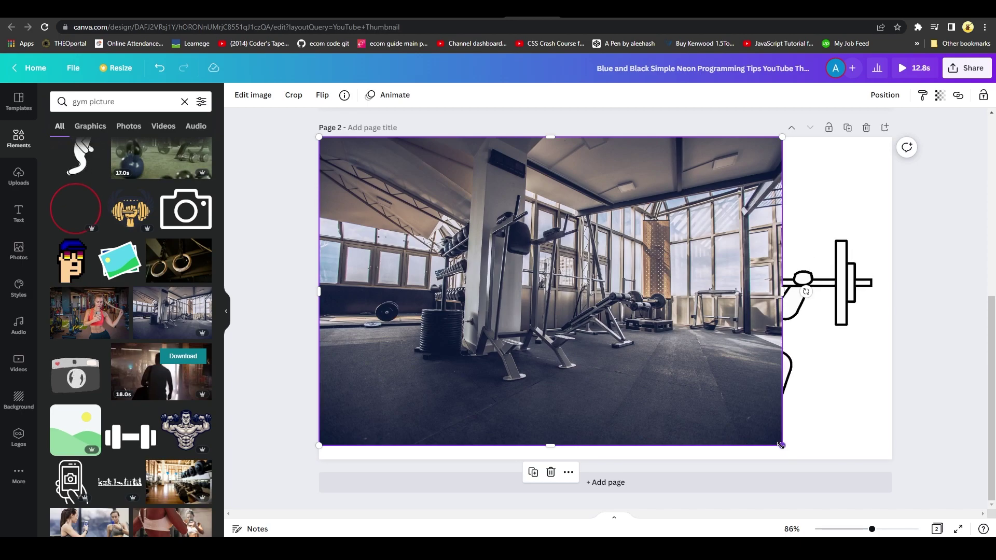
pyautogui.moveTo(782, 445); pyautogui.dragTo(914, 476)
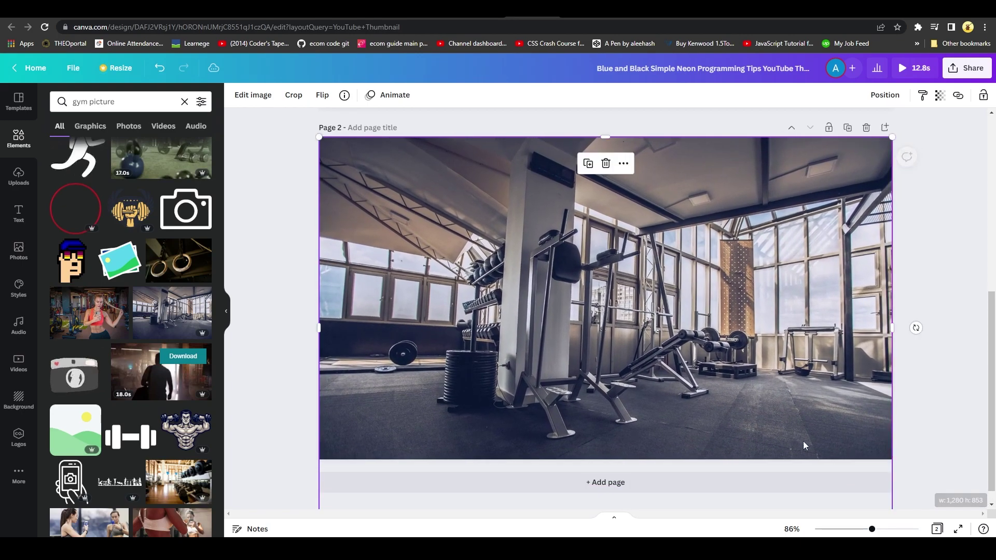
pyautogui.moveTo(761, 430); pyautogui.dragTo(757, 413)
# Send the gym photo backward behind both the barbell figure and the flexing-arm graphic.
pyautogui.rightClick(757, 414)
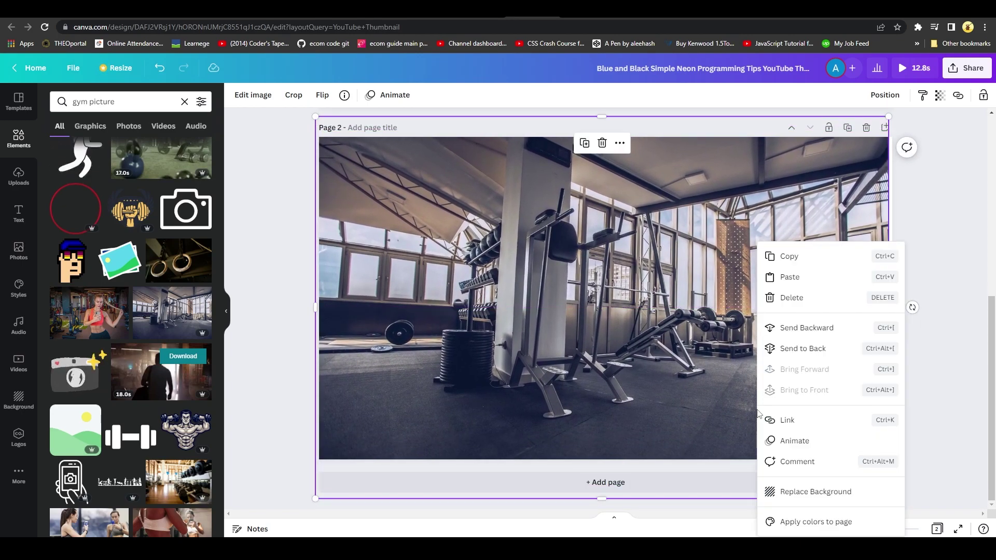
pyautogui.click(794, 329)
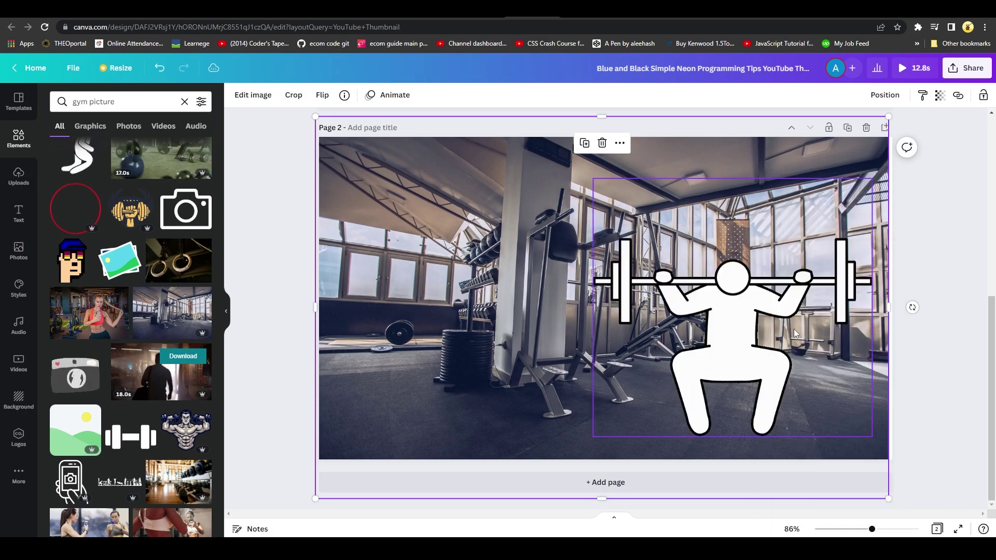
pyautogui.rightClick(548, 184)
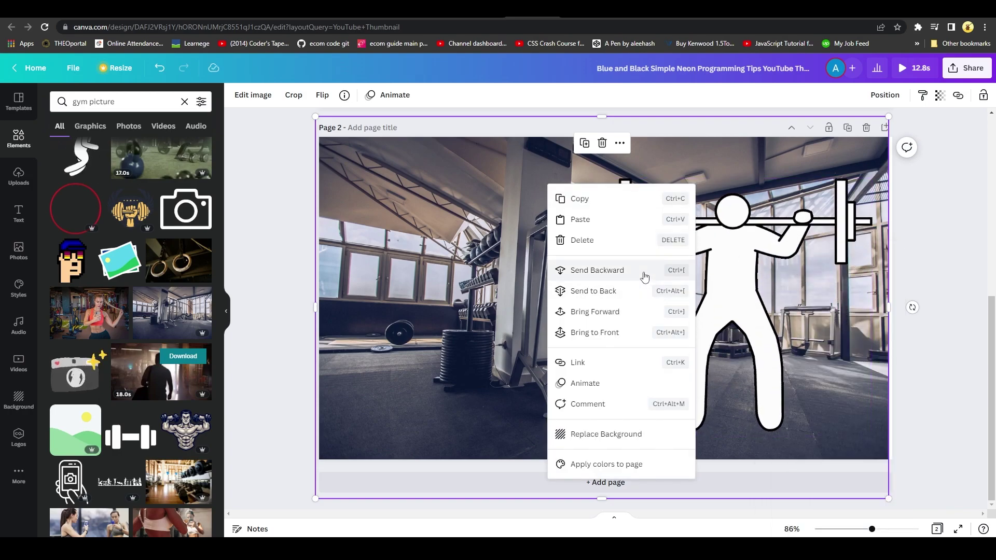
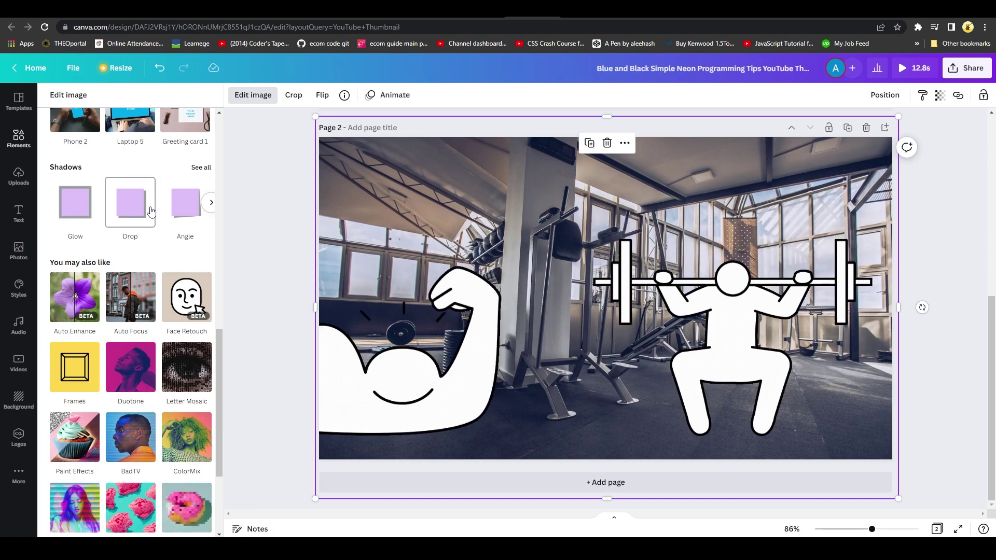
# Brush the Blur effect over the entire gym photo with intensity 35, spread 60 and brush size 80, and apply it.
pyautogui.scroll(1, 129, 203)
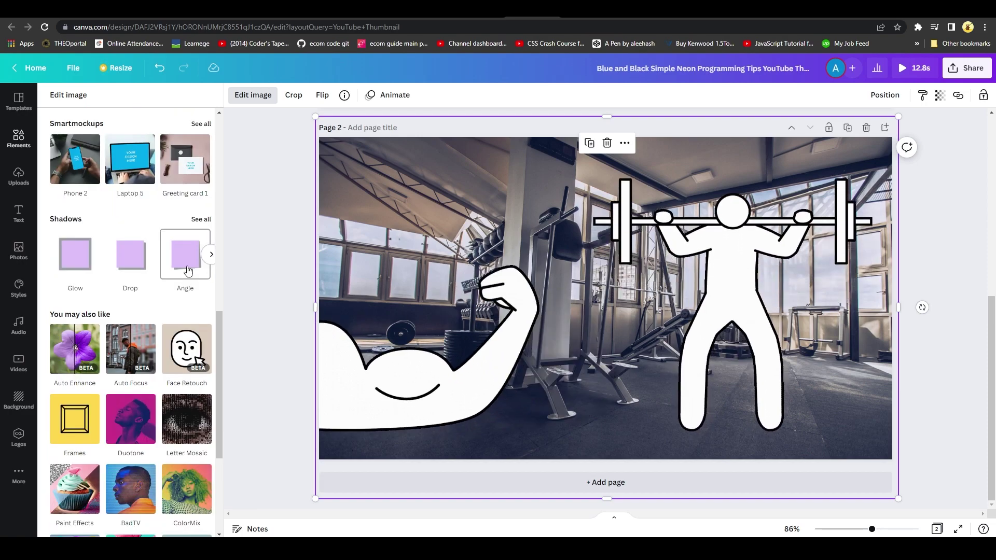
pyautogui.scroll(5, 120, 319)
pyautogui.scroll(1, 120, 323)
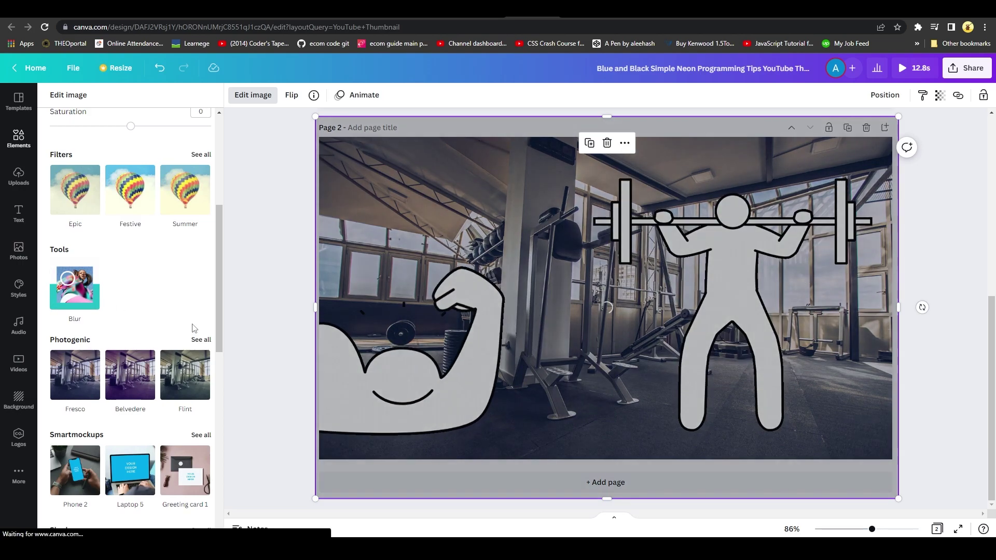
pyautogui.click(75, 284)
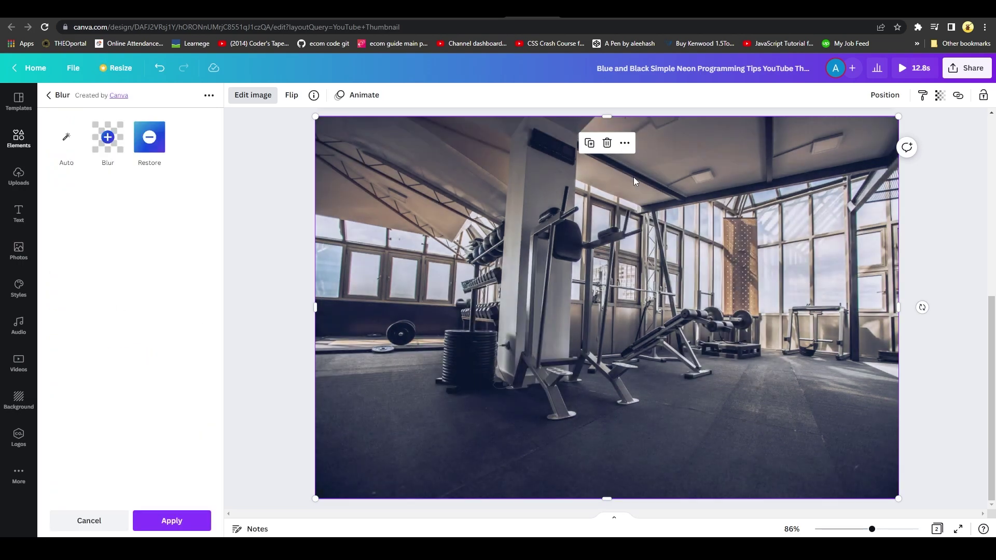
pyautogui.click(107, 137)
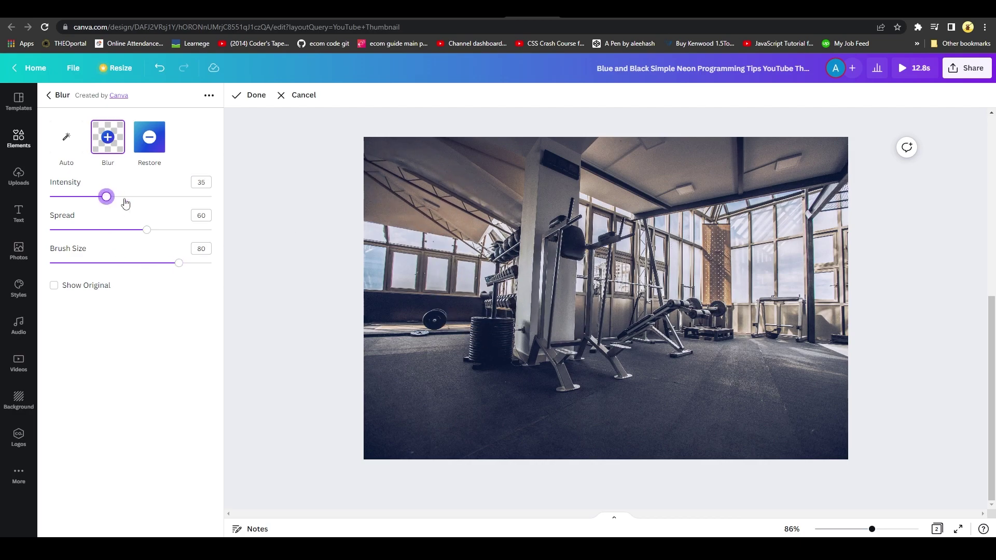
pyautogui.moveTo(431, 180)
pyautogui.mouseDown()
pyautogui.moveTo(785, 182)
pyautogui.moveTo(466, 238)
pyautogui.moveTo(796, 235)
pyautogui.mouseUp()
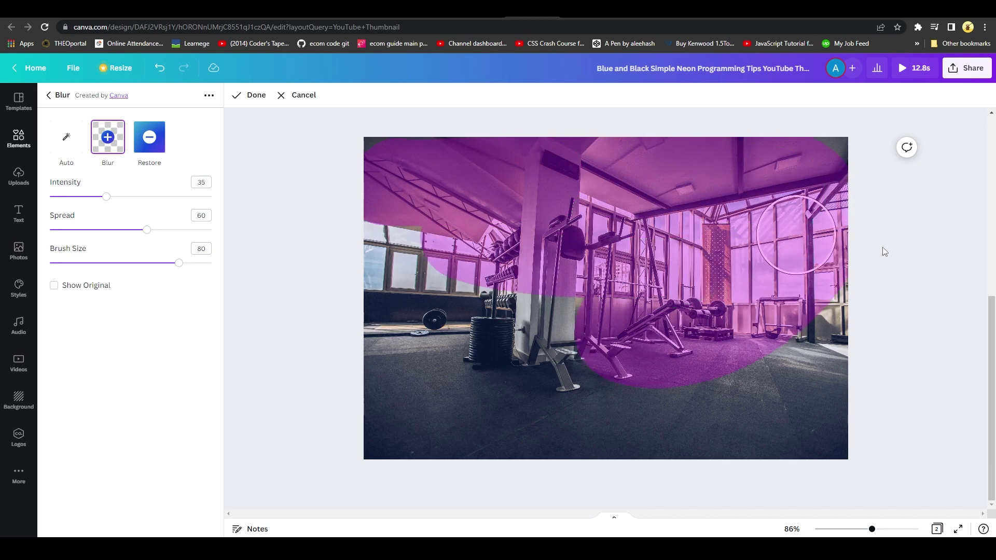
pyautogui.moveTo(701, 471)
pyautogui.mouseDown()
pyautogui.moveTo(434, 326)
pyautogui.moveTo(331, 379)
pyautogui.mouseUp()
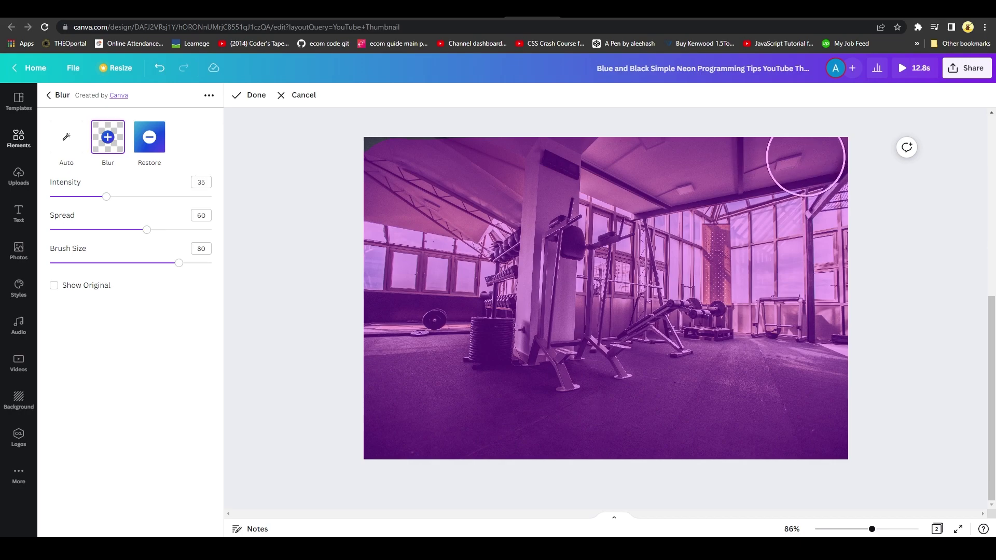
pyautogui.moveTo(806, 165); pyautogui.dragTo(595, 229)
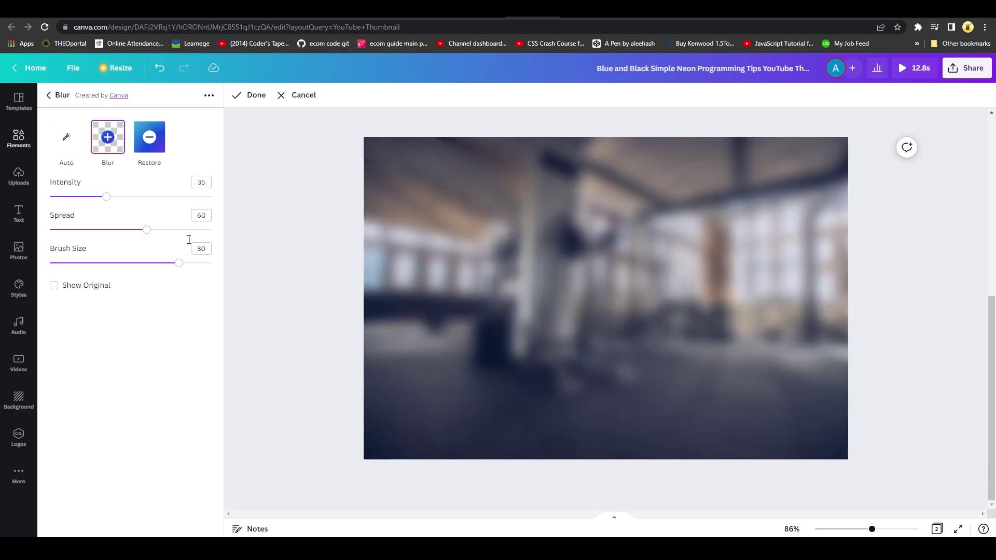
pyautogui.click(248, 95)
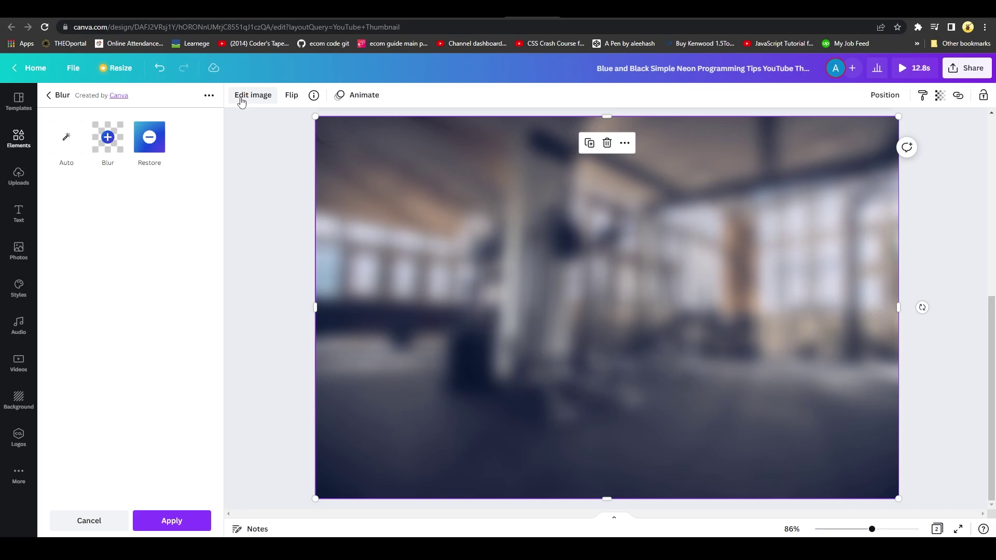
pyautogui.click(158, 524)
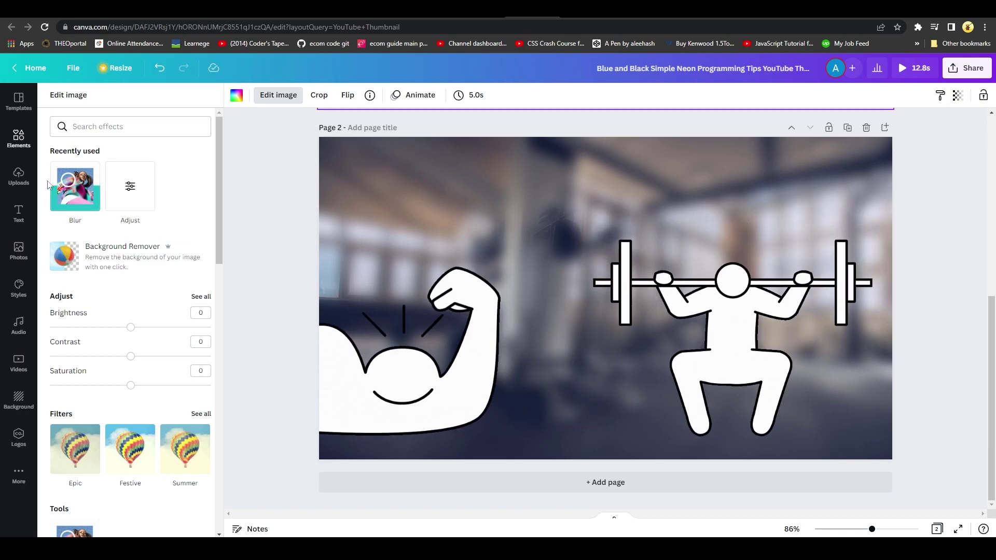
# Browse the text font combinations and place the green "PRESS START" style on page 2.
pyautogui.click(19, 146)
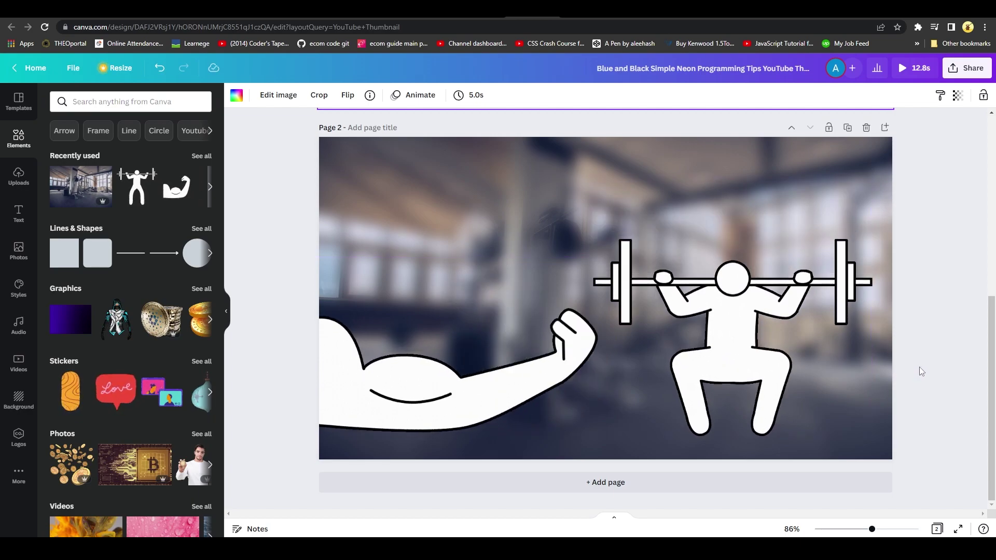
pyautogui.click(13, 208)
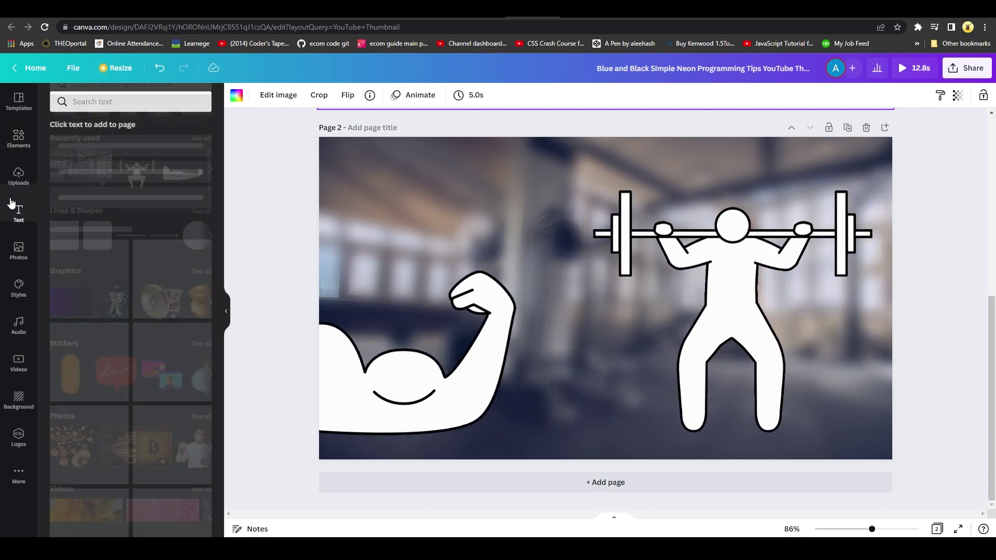
pyautogui.scroll(-9, 119, 294)
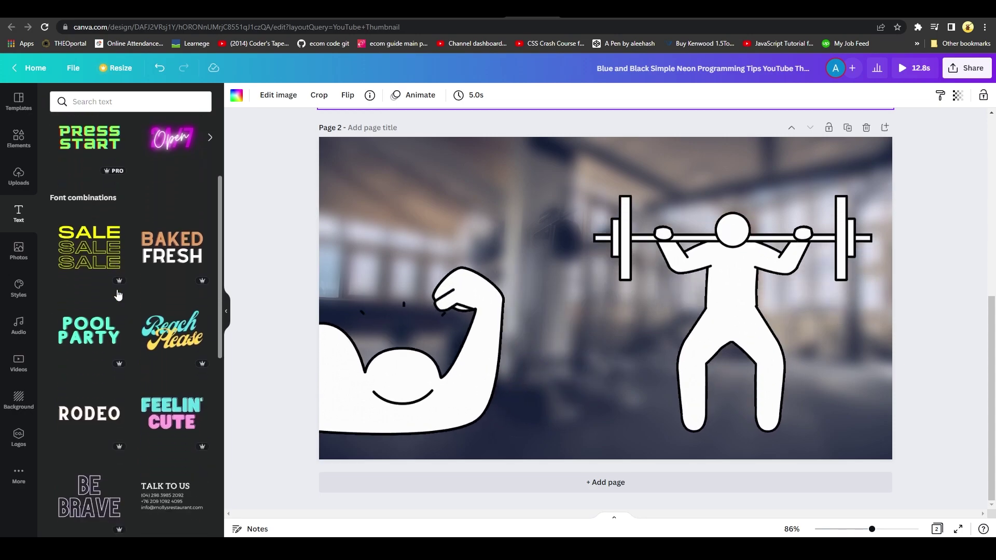
pyautogui.scroll(-4, 121, 290)
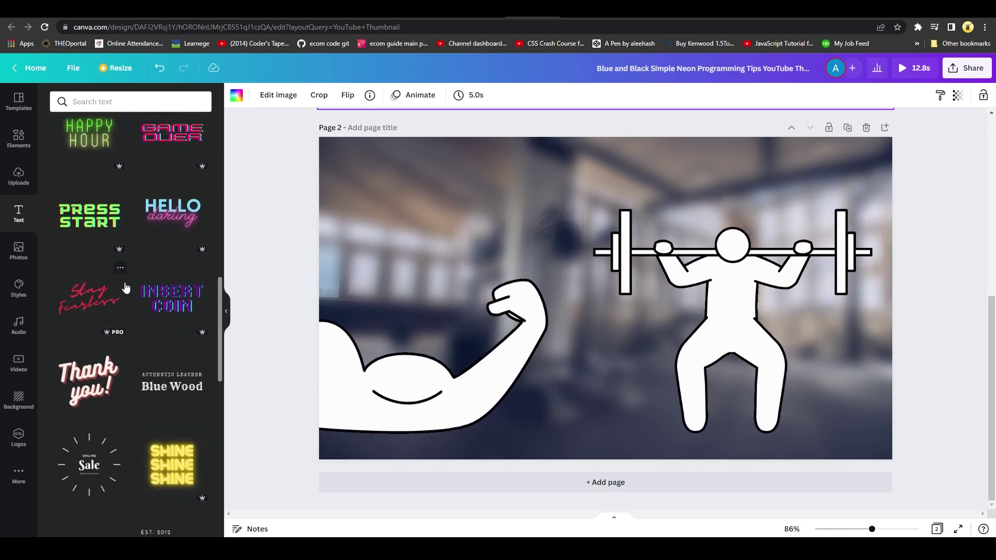
pyautogui.scroll(4, 124, 286)
pyautogui.scroll(1, 138, 340)
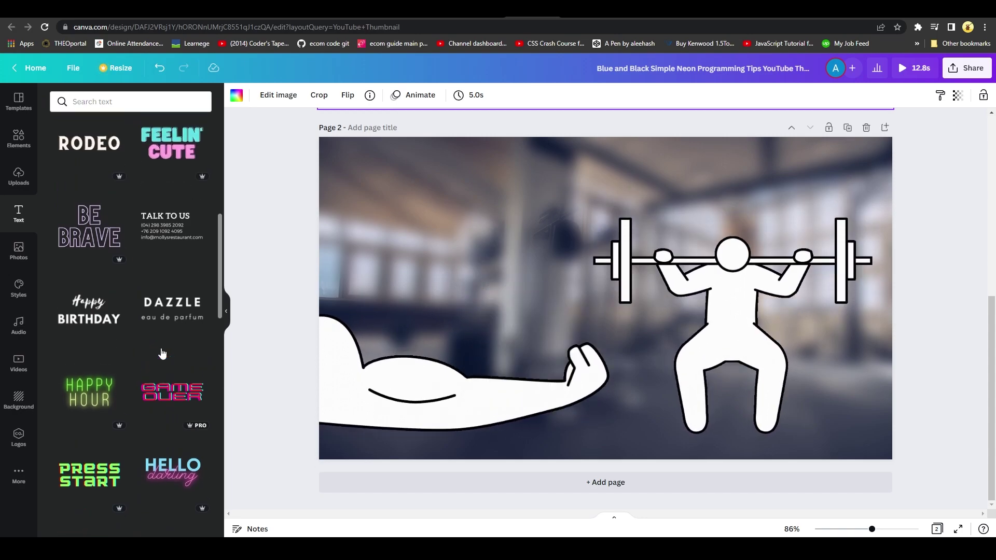
pyautogui.scroll(-3, 159, 371)
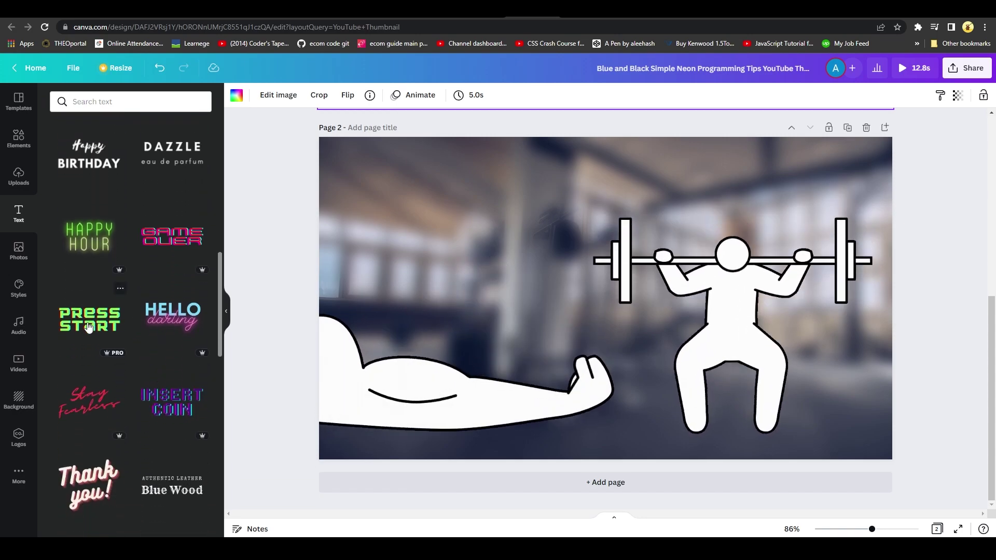
pyautogui.scroll(-3, 150, 311)
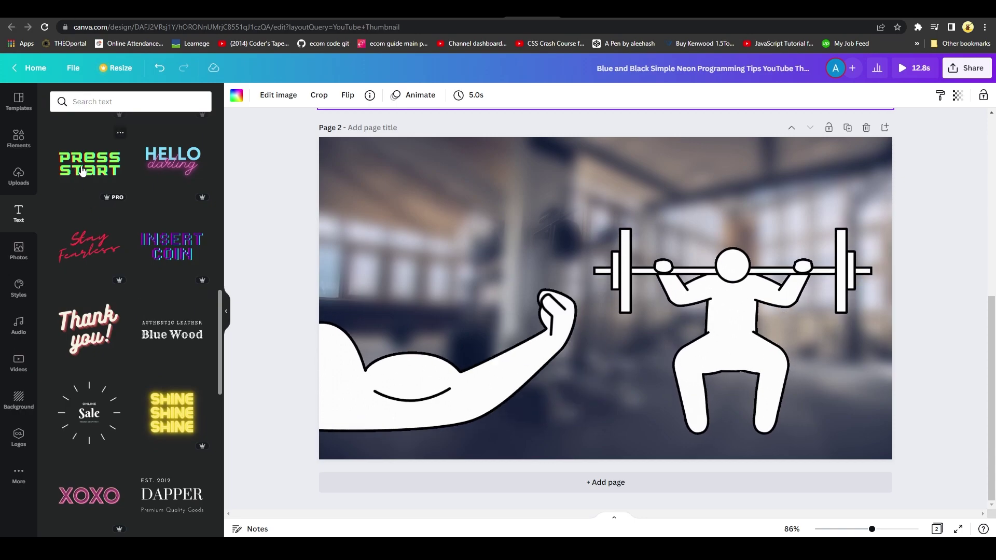
pyautogui.moveTo(89, 164); pyautogui.dragTo(422, 246)
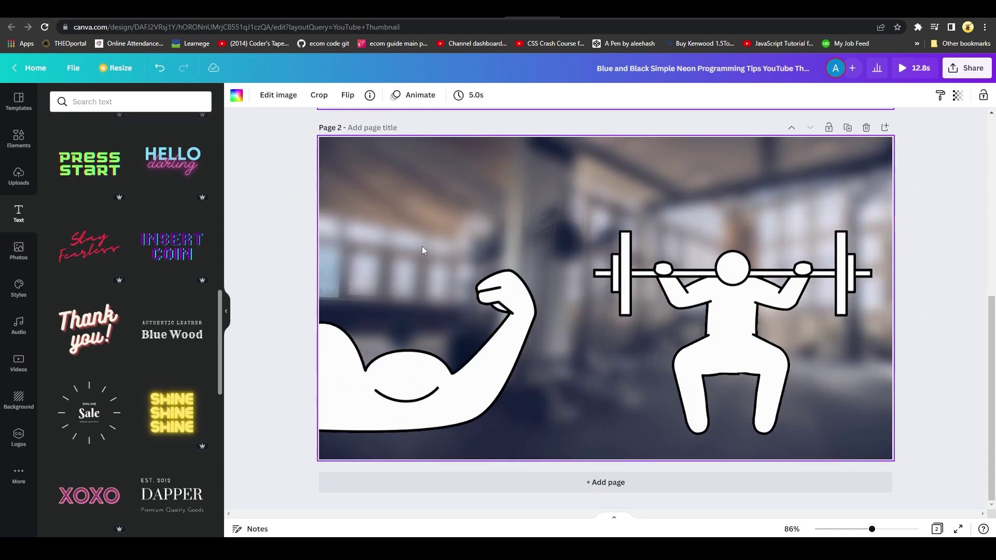
# Replace the "PRESS START" text with "JOIN A GYM", shrink it to font size about 67.8 and place it in page 2's upper-left corner.
pyautogui.doubleClick(541, 222)
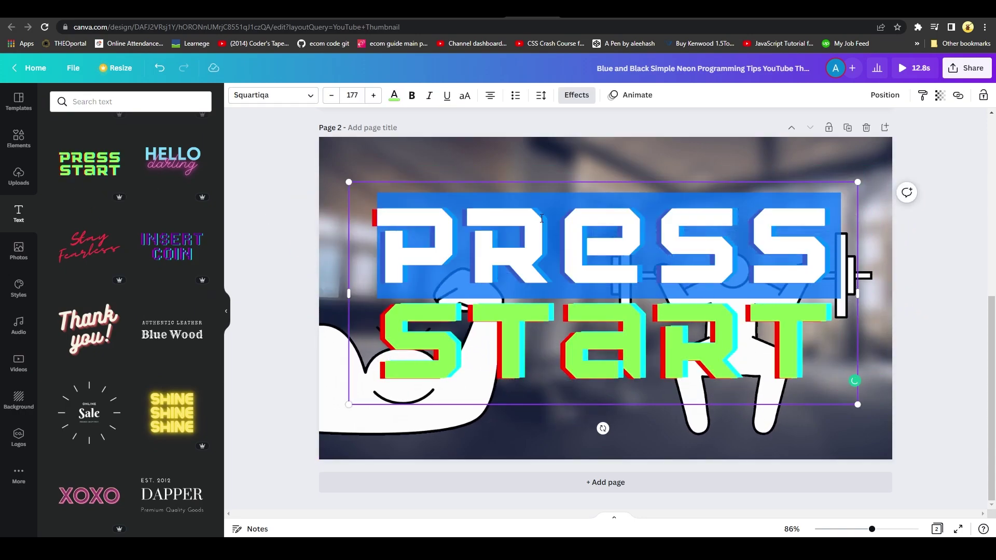
pyautogui.hotkey('ctrl', 'a')
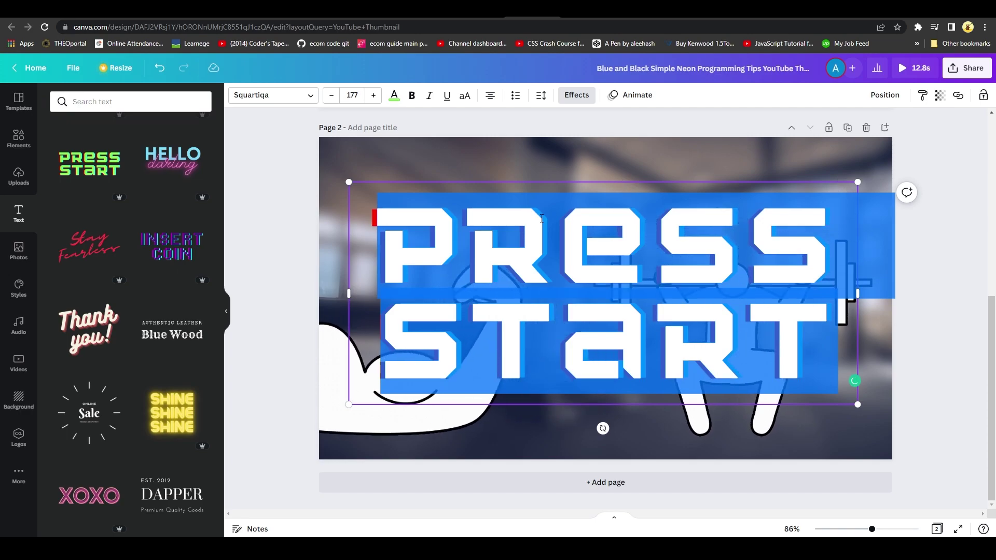
pyautogui.write('JOINA ')
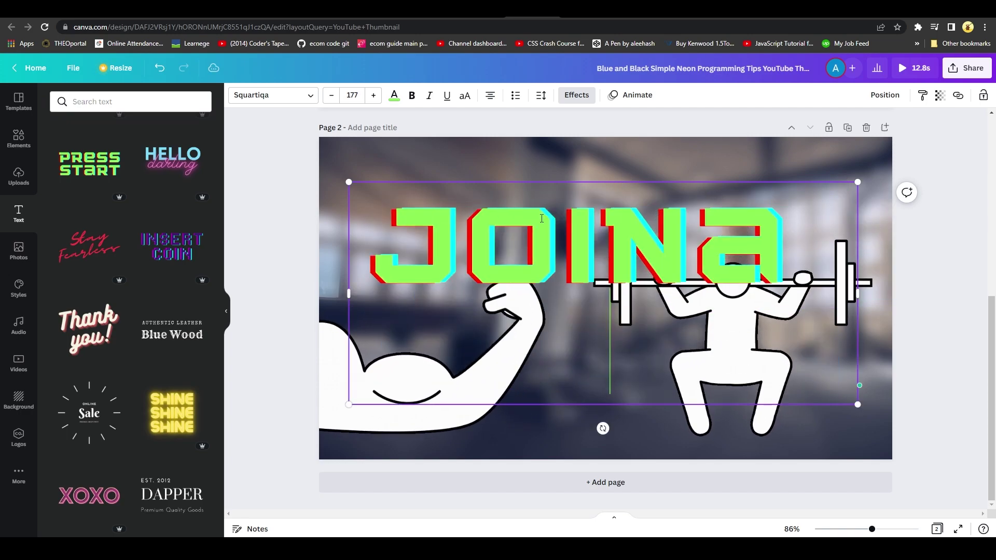
pyautogui.write('GYM')
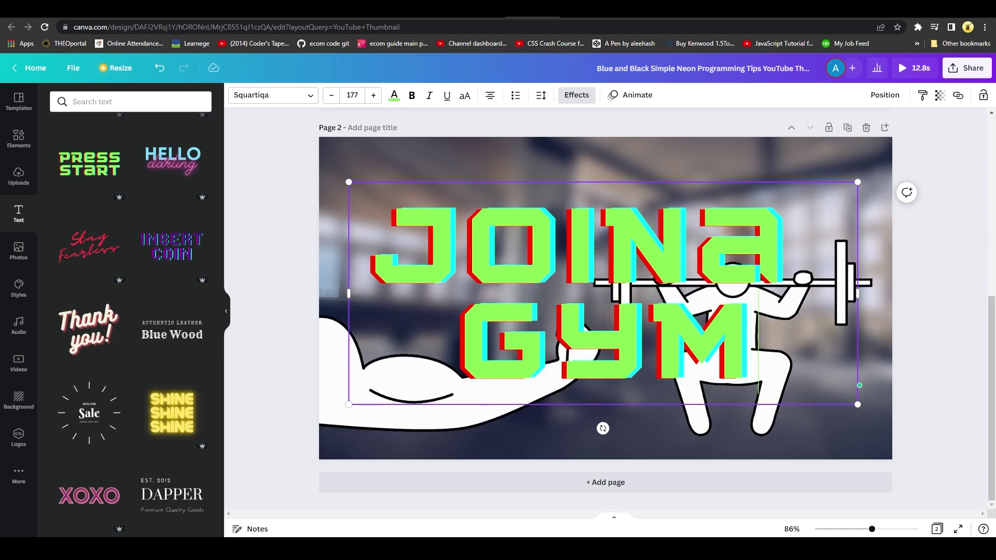
pyautogui.moveTo(858, 405); pyautogui.dragTo(524, 296)
pyautogui.moveTo(445, 223); pyautogui.dragTo(436, 205)
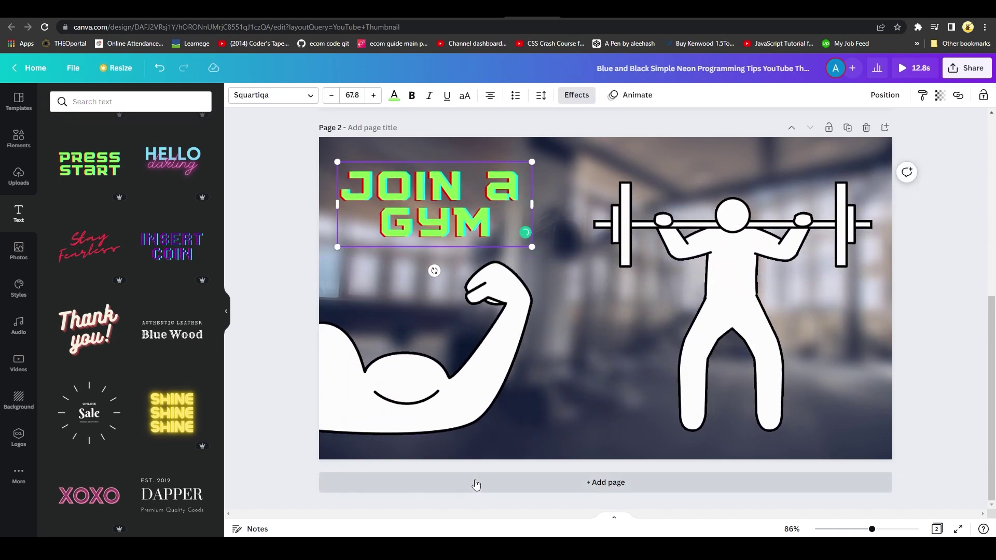
# Add a blank third page and nudge the "JOIN A GYM" heading slightly upward on page 2.
pyautogui.click(475, 483)
pyautogui.scroll(10, 288, 224)
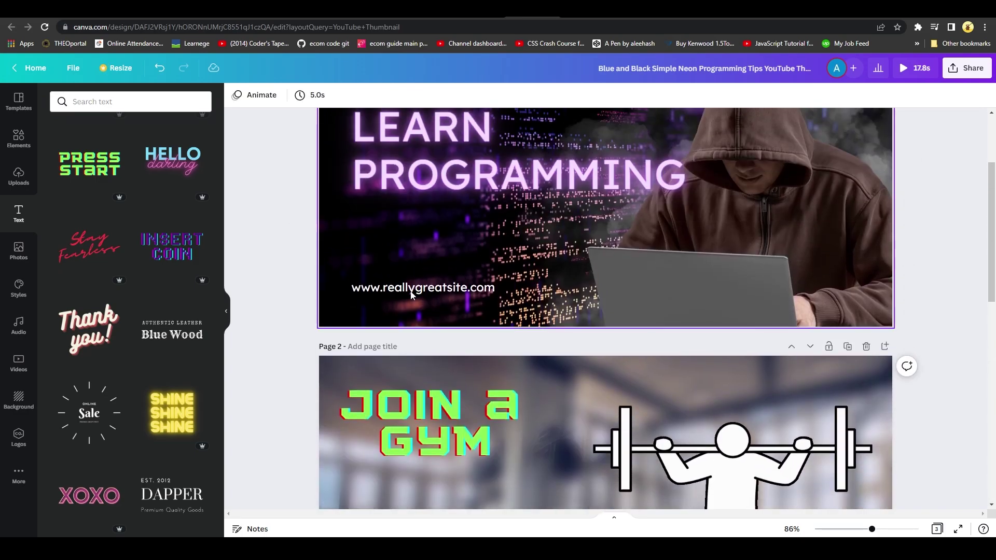
pyautogui.scroll(-4, 363, 218)
pyautogui.click(433, 209)
pyautogui.moveTo(432, 209); pyautogui.dragTo(436, 210)
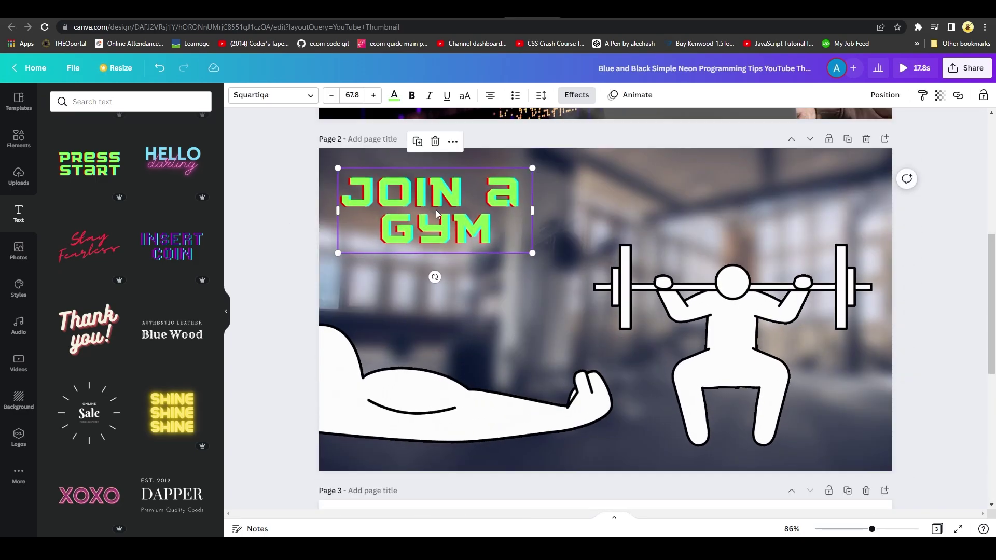
pyautogui.click(297, 204)
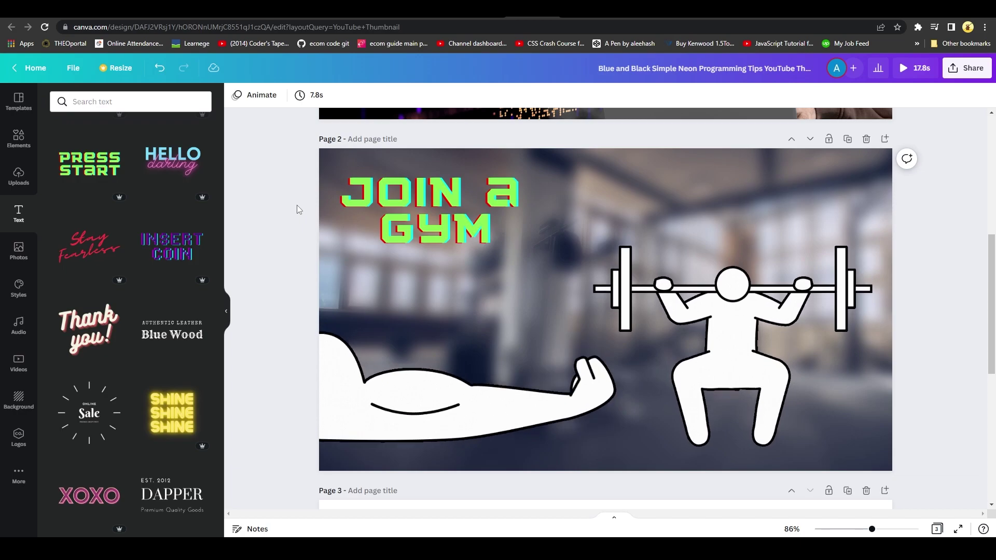
# Look through the available elements, photos, styles, audio, videos, backgrounds, logos and templates, and review the page 1 design.
pyautogui.click(10, 144)
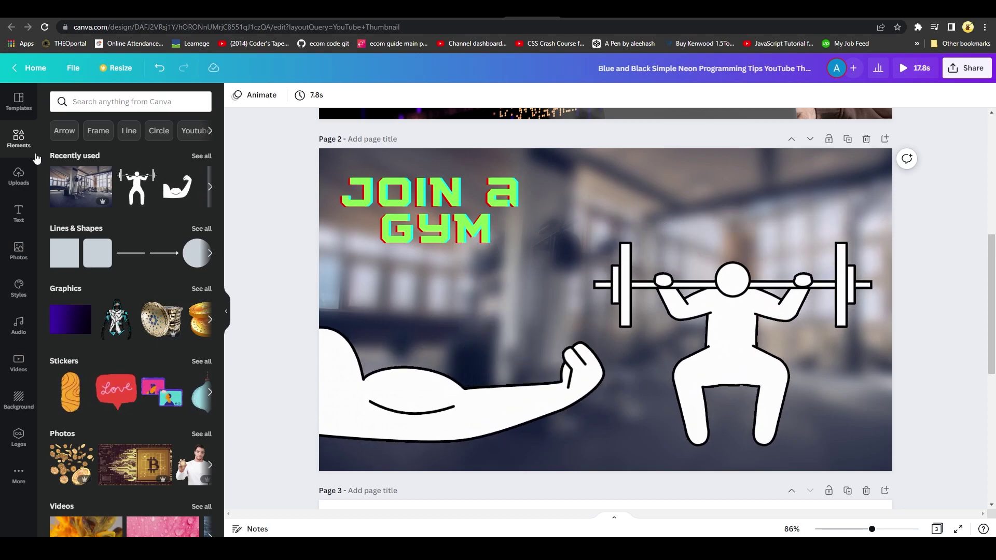
pyautogui.click(18, 248)
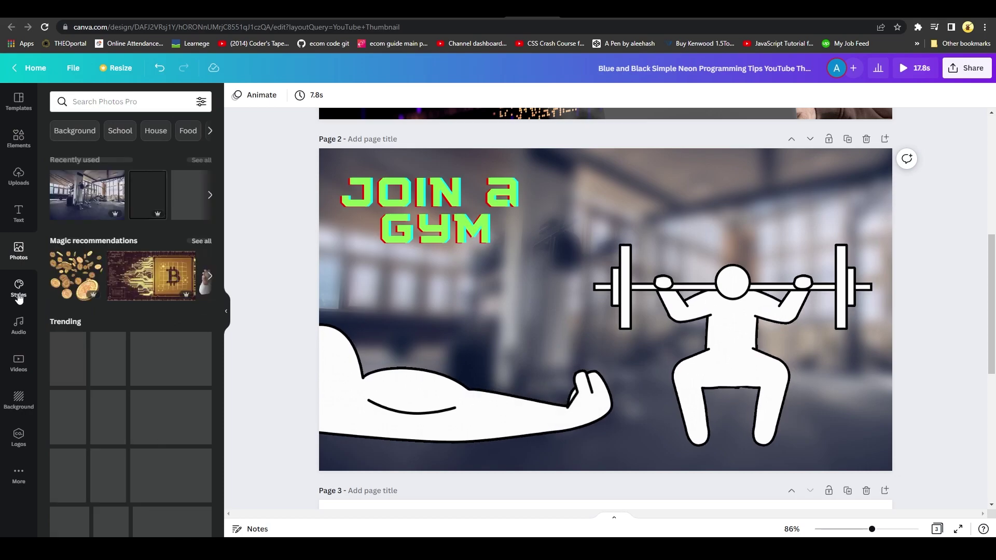
pyautogui.click(19, 294)
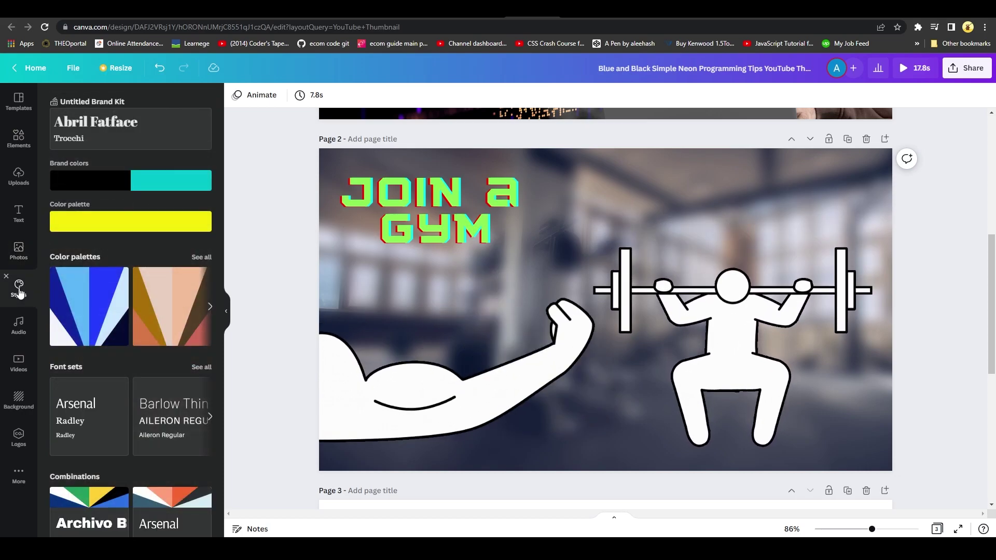
pyautogui.scroll(-7, 96, 249)
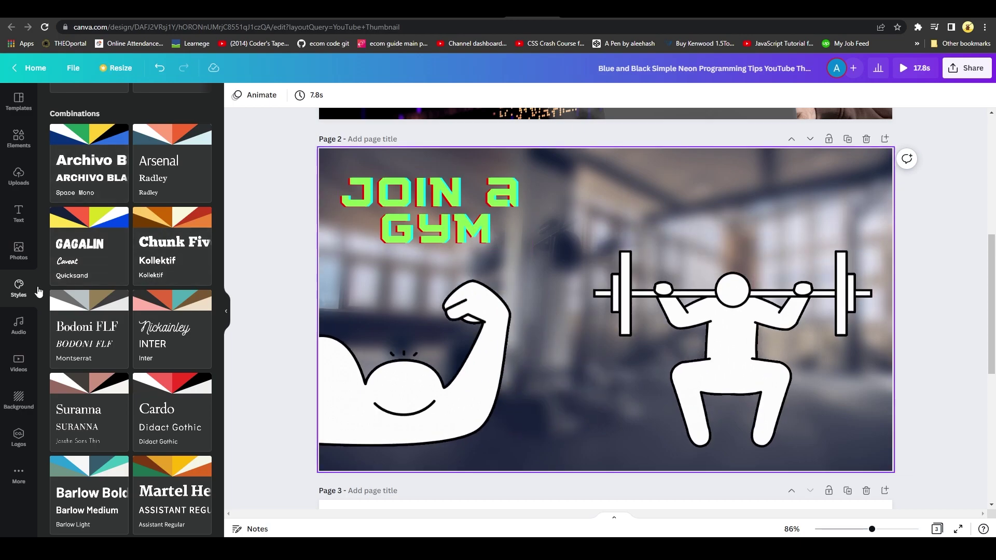
pyautogui.click(20, 325)
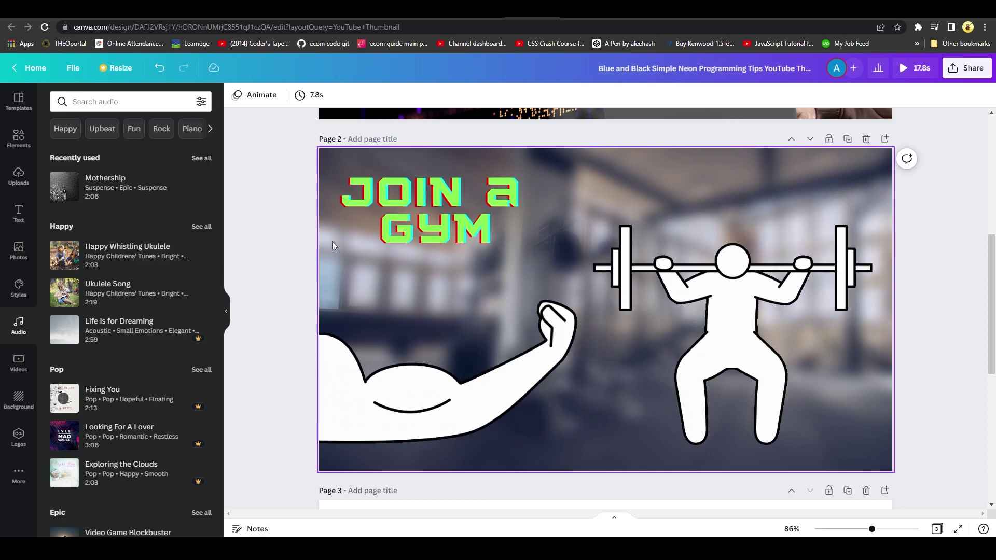
pyautogui.click(18, 362)
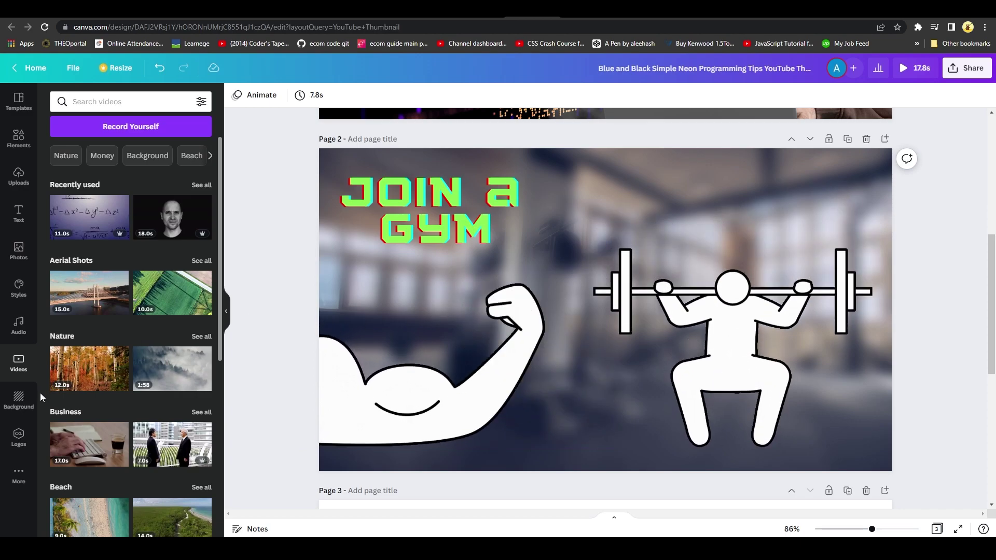
pyautogui.click(19, 399)
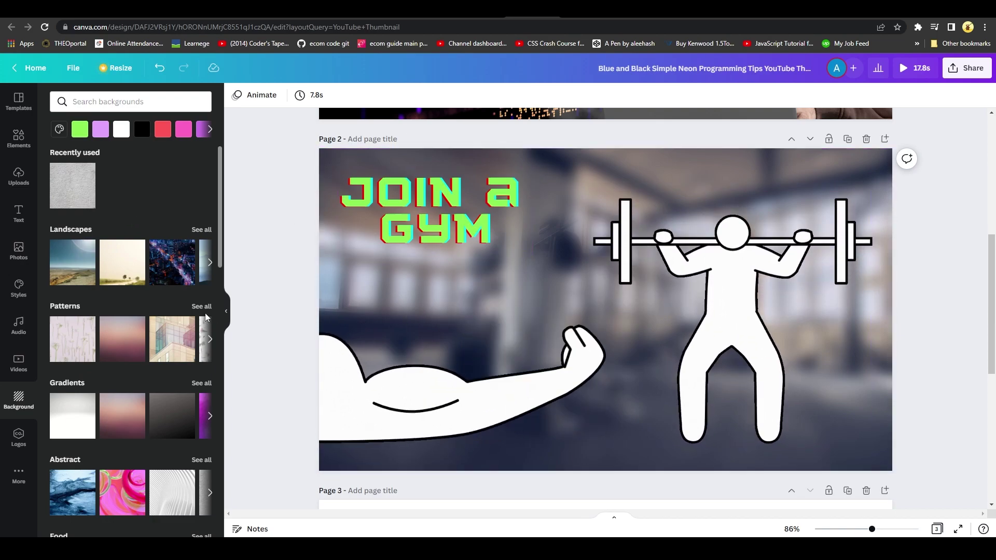
pyautogui.scroll(-6, 206, 317)
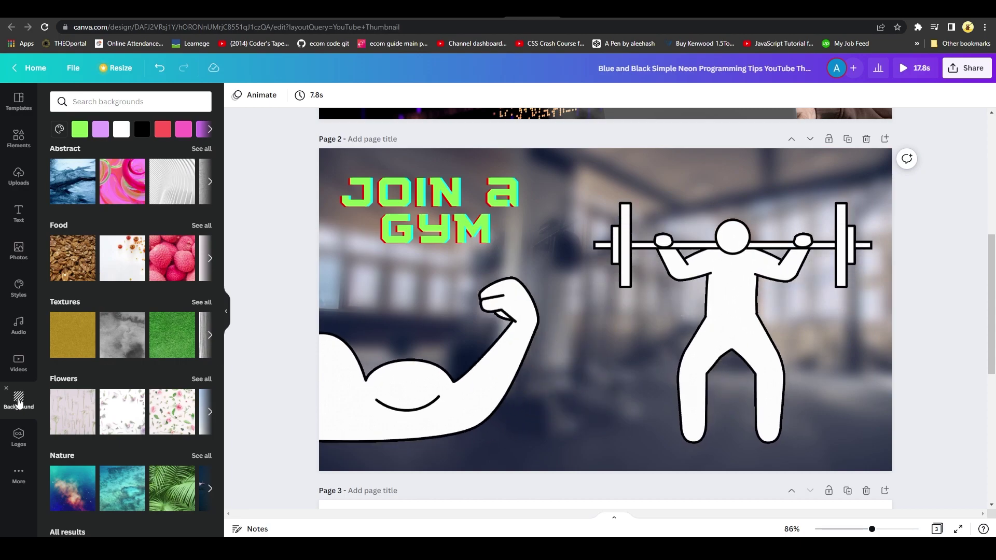
pyautogui.click(18, 439)
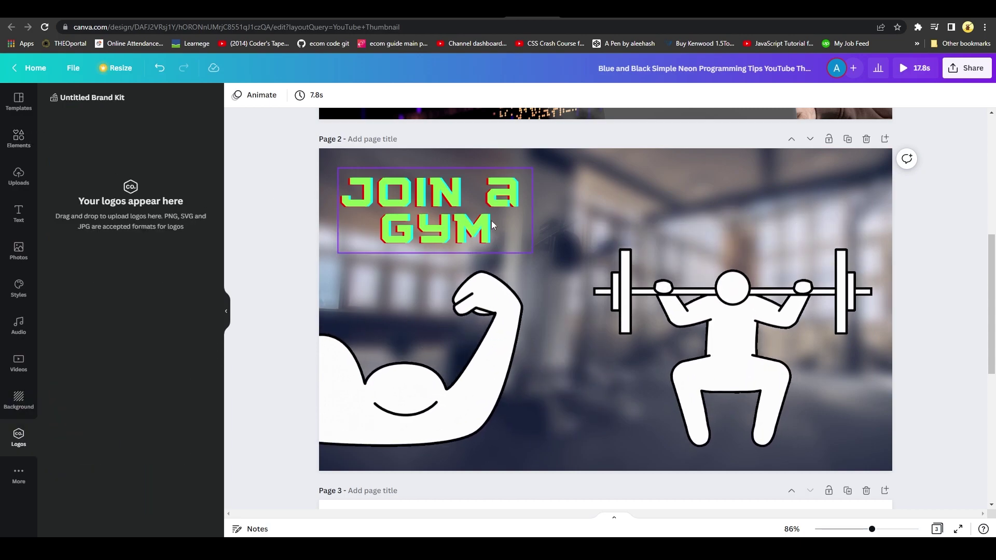
pyautogui.click(18, 101)
pyautogui.scroll(6, 916, 301)
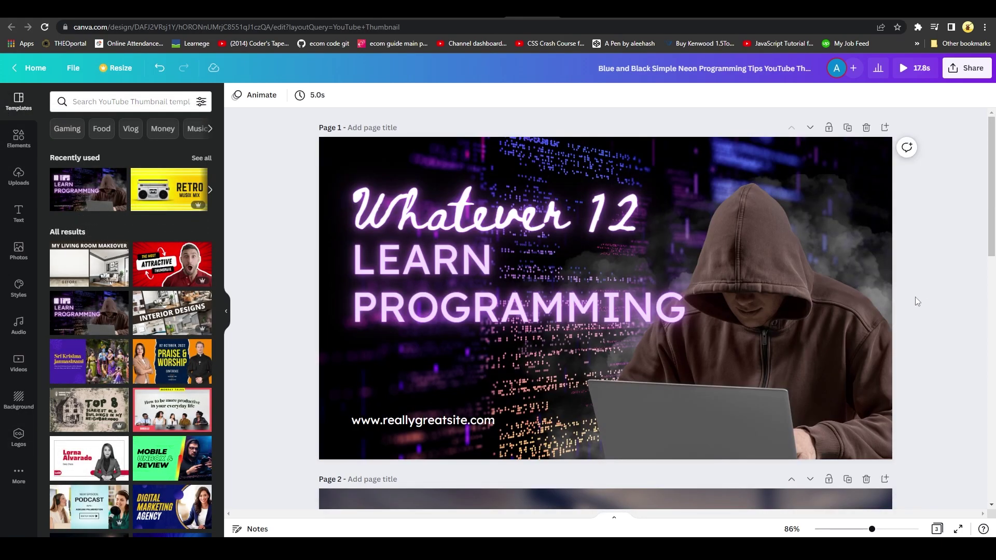
# Open the design's download settings and limit the export to page 2 by excluding pages 1 and 3.
pyautogui.scroll(-5, 706, 270)
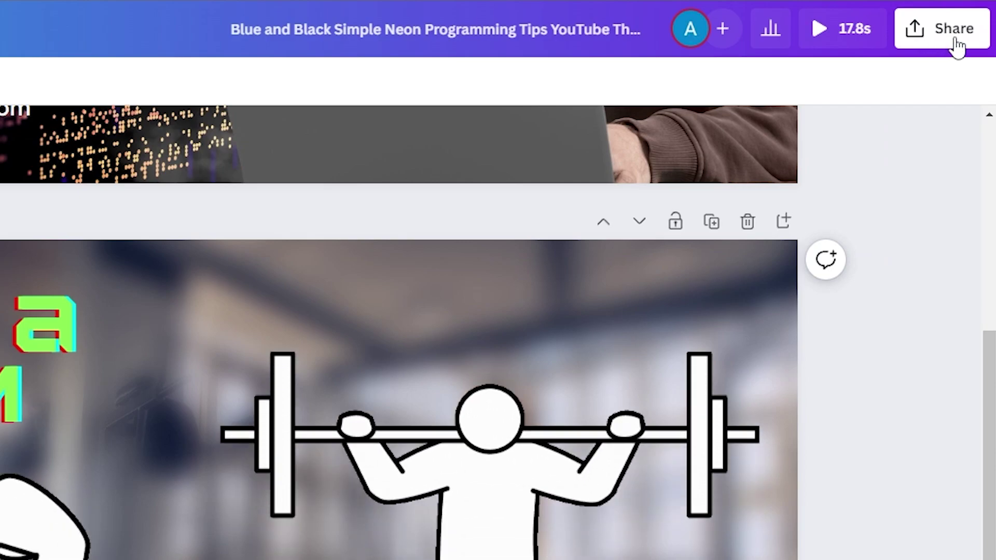
pyautogui.click(955, 41)
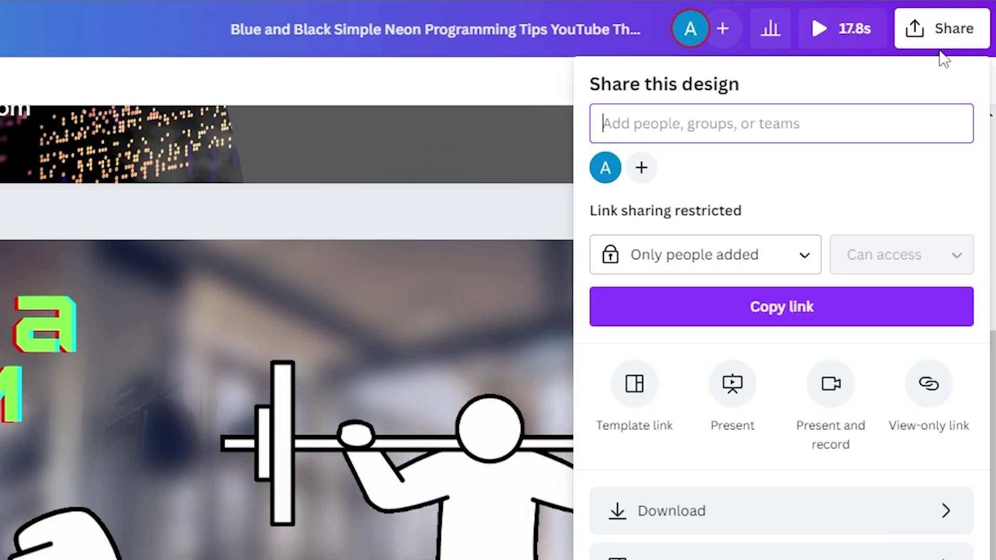
pyautogui.click(725, 510)
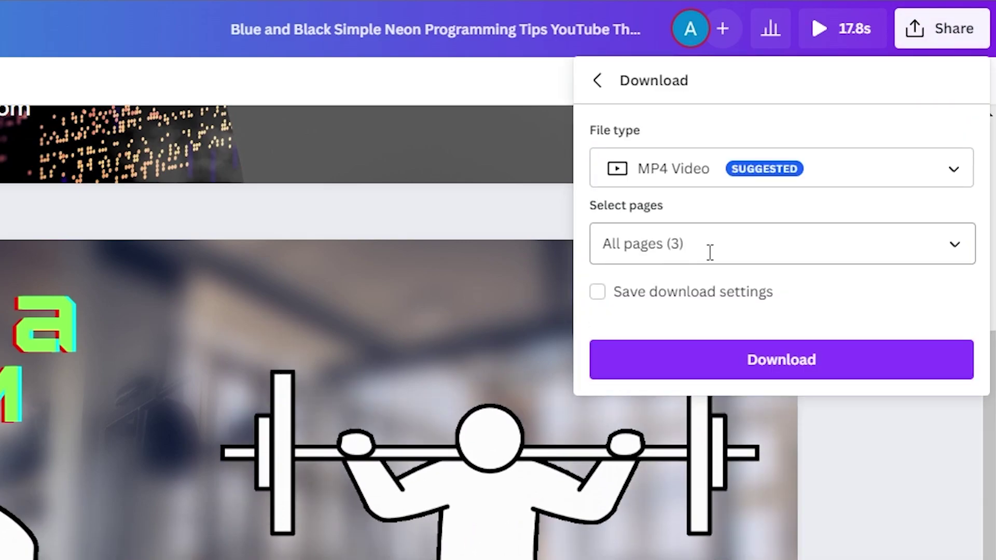
pyautogui.click(955, 248)
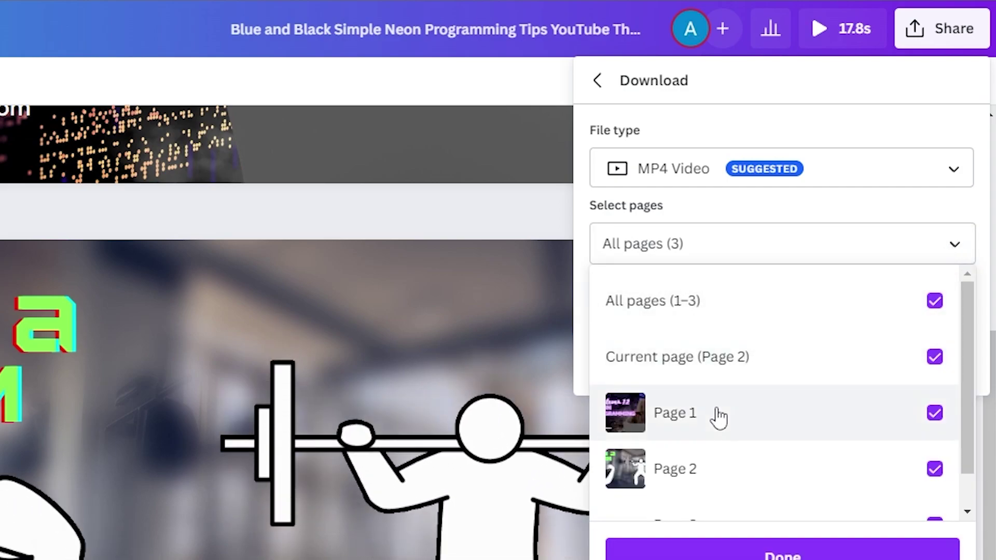
pyautogui.scroll(-1, 719, 416)
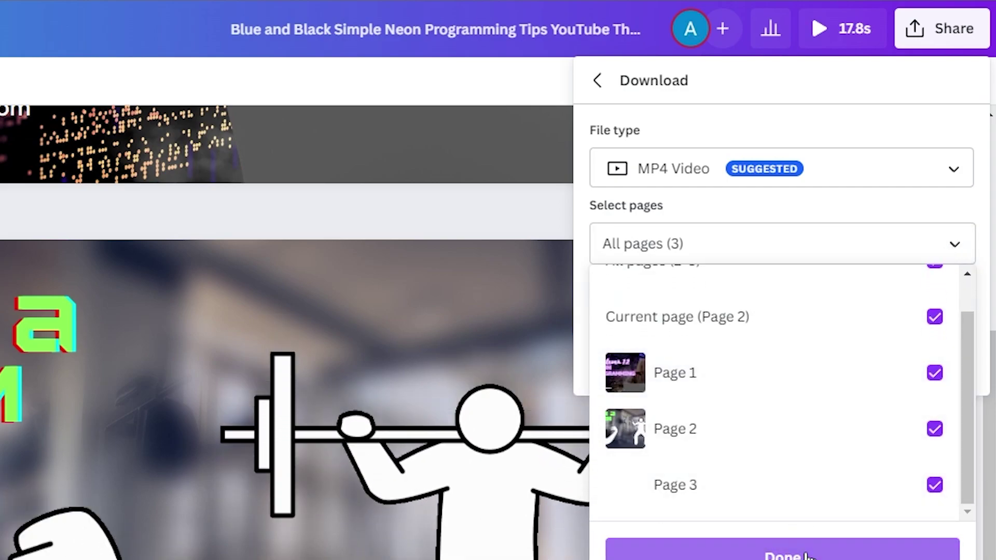
pyautogui.click(935, 372)
pyautogui.click(935, 485)
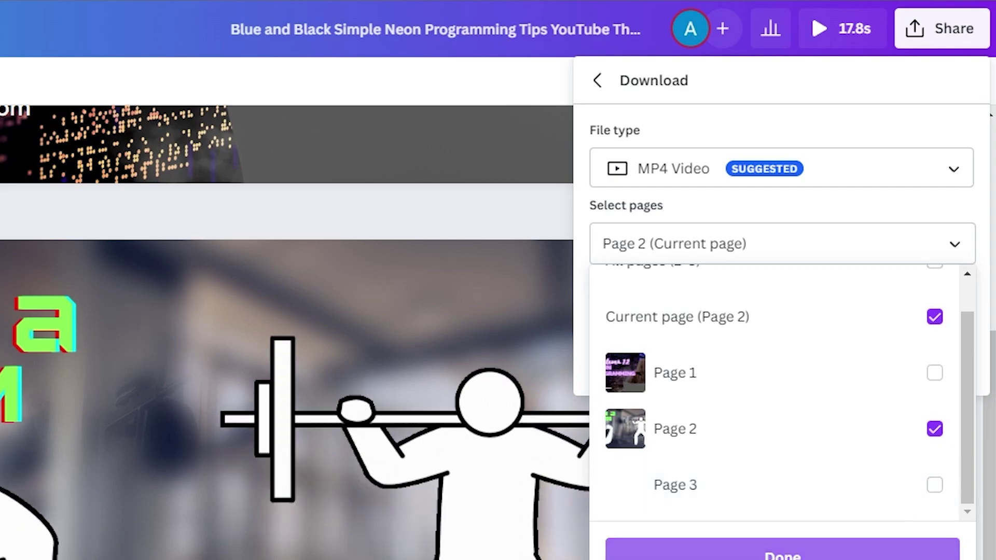
pyautogui.click(830, 551)
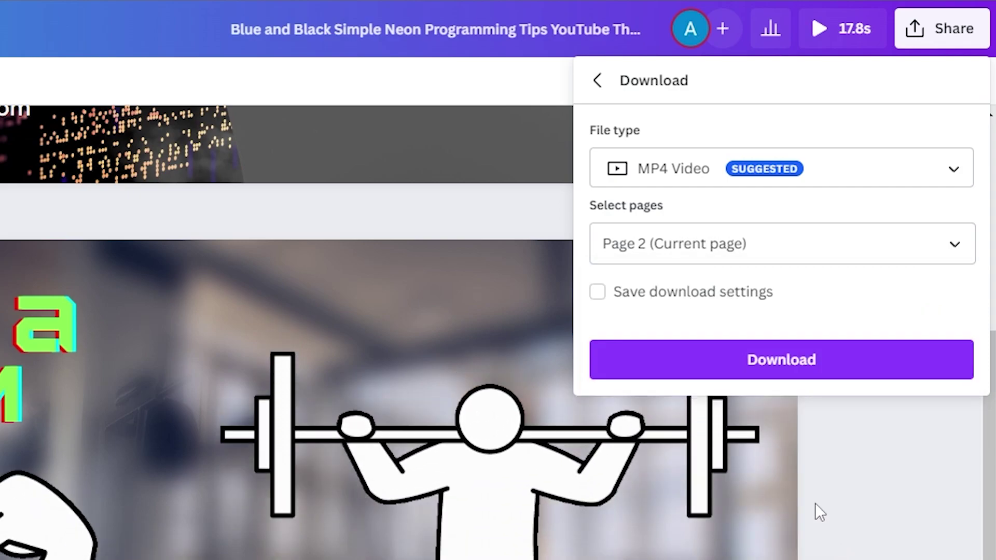
# Check the available file types, keep MP4 Video and download page 2.
pyautogui.click(763, 174)
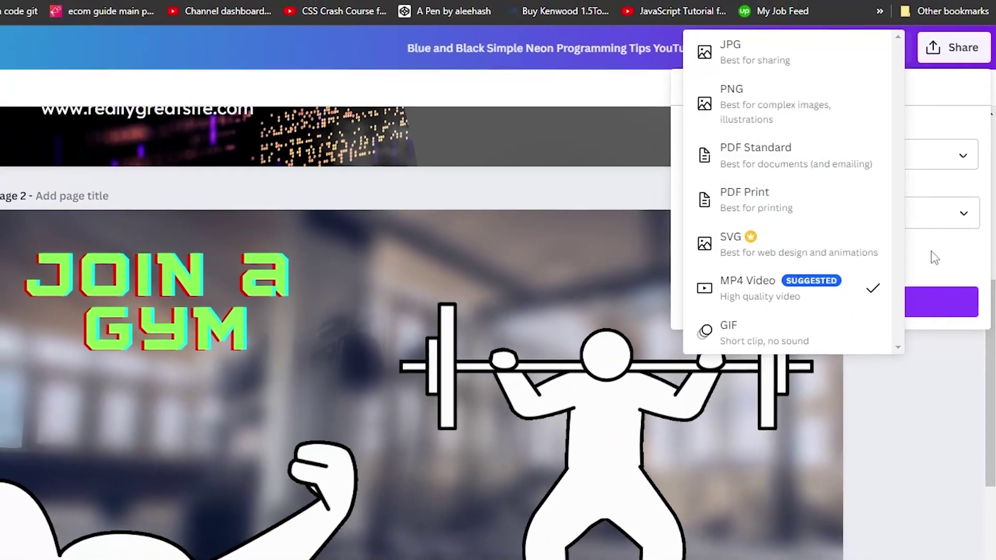
pyautogui.click(933, 258)
pyautogui.click(851, 302)
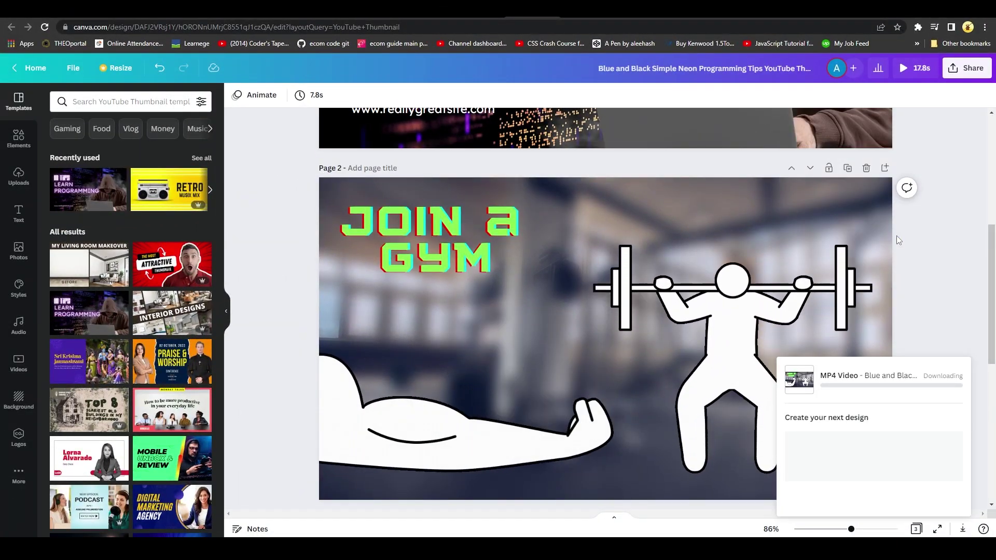